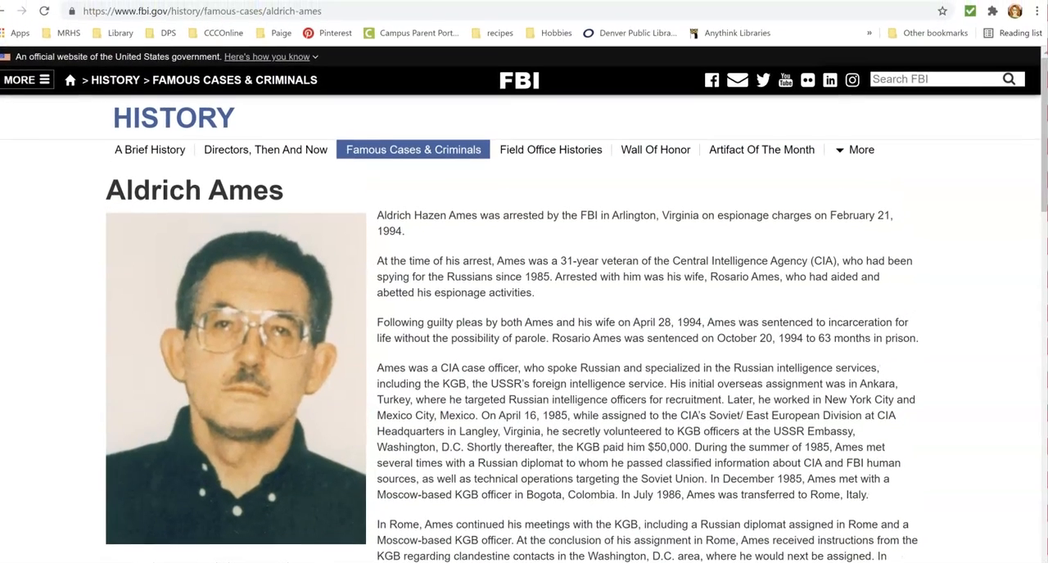
Copy the FBI Aldrich Ames page's web address and start a new website citation in EasyBib.
click(246, 12)
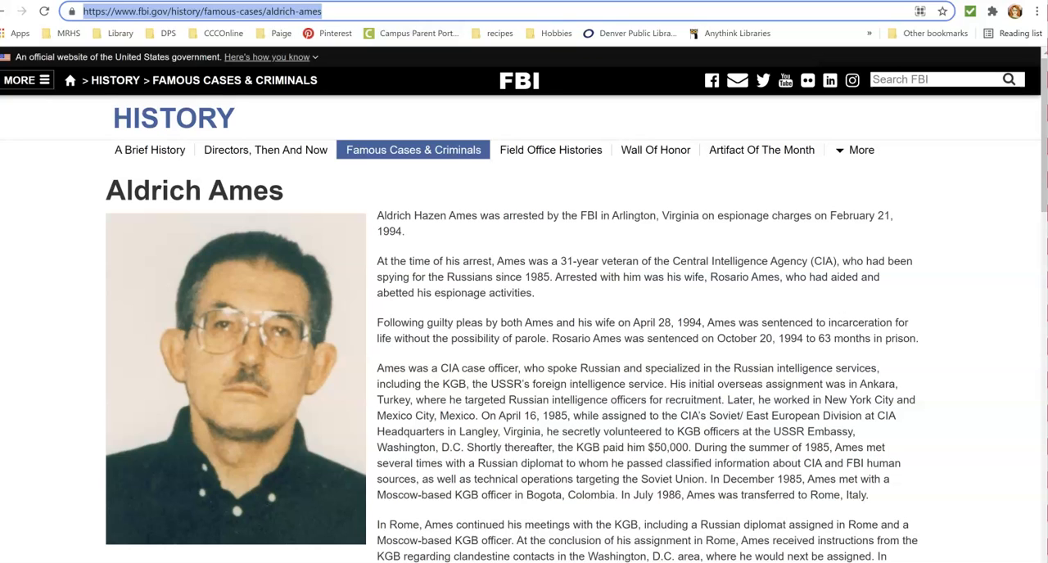
click(576, 0)
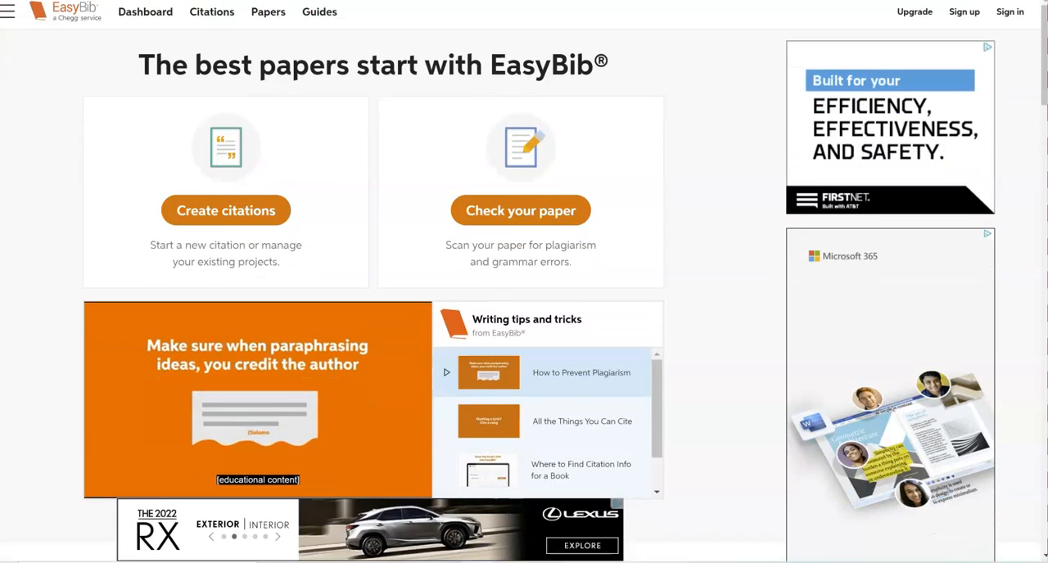
click(226, 212)
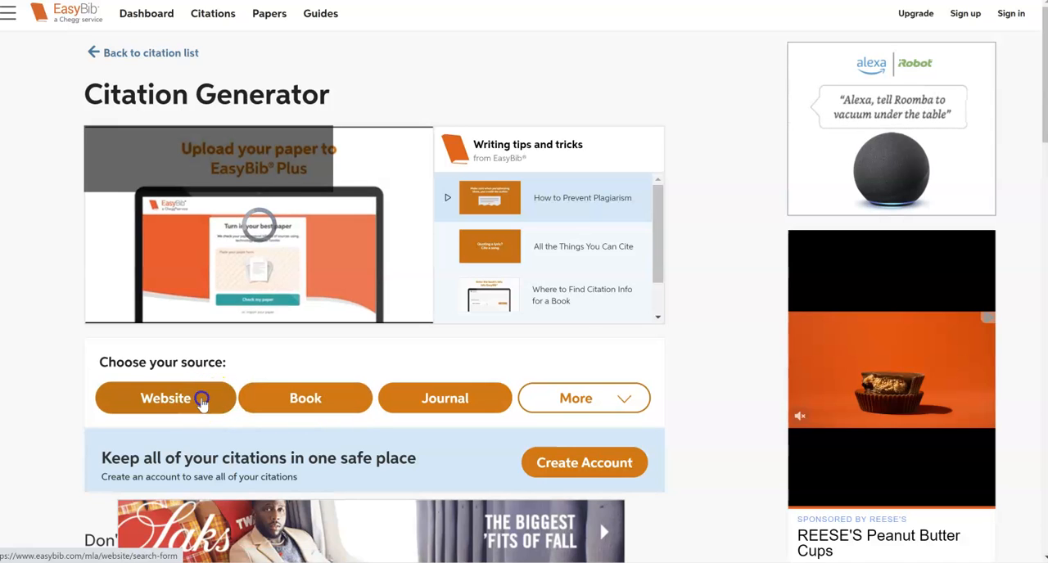
click(202, 399)
Search for the source using the copied FBI address and cite the Aldrich Ames result.
click(244, 349)
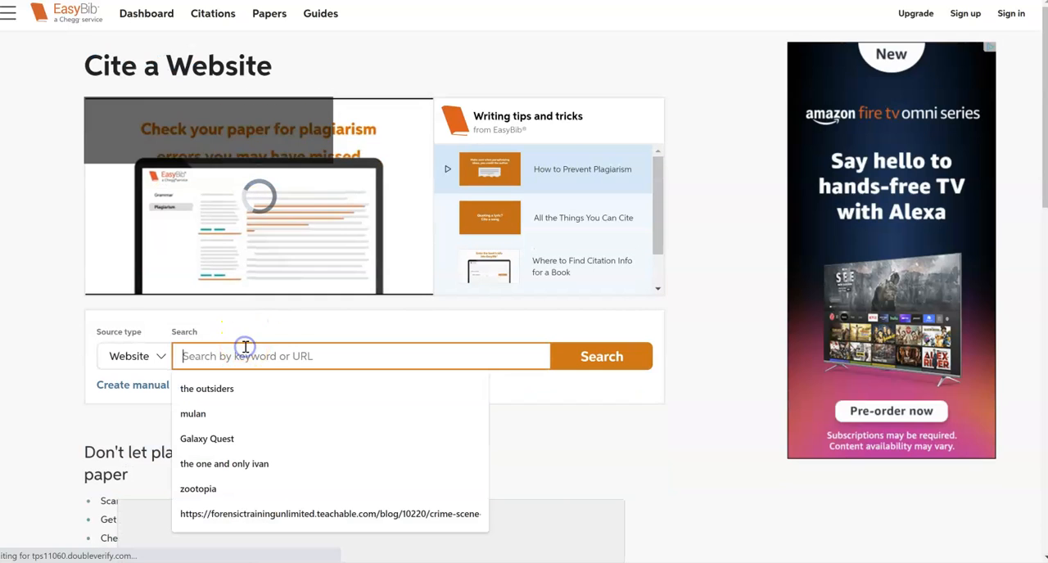
text(https://www.fbi.gov/history/famous-cases/aldrich-ames)
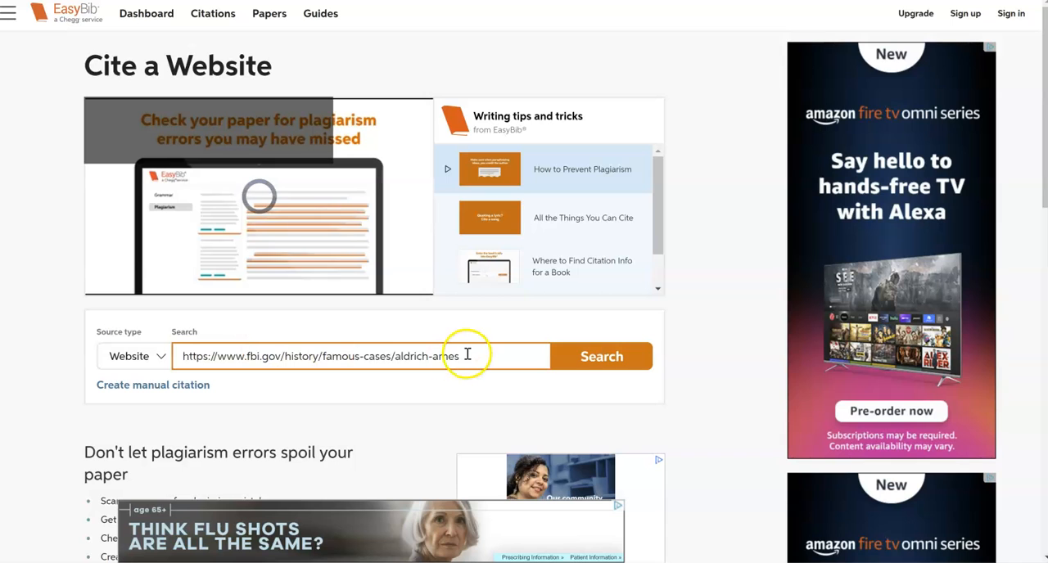
click(580, 366)
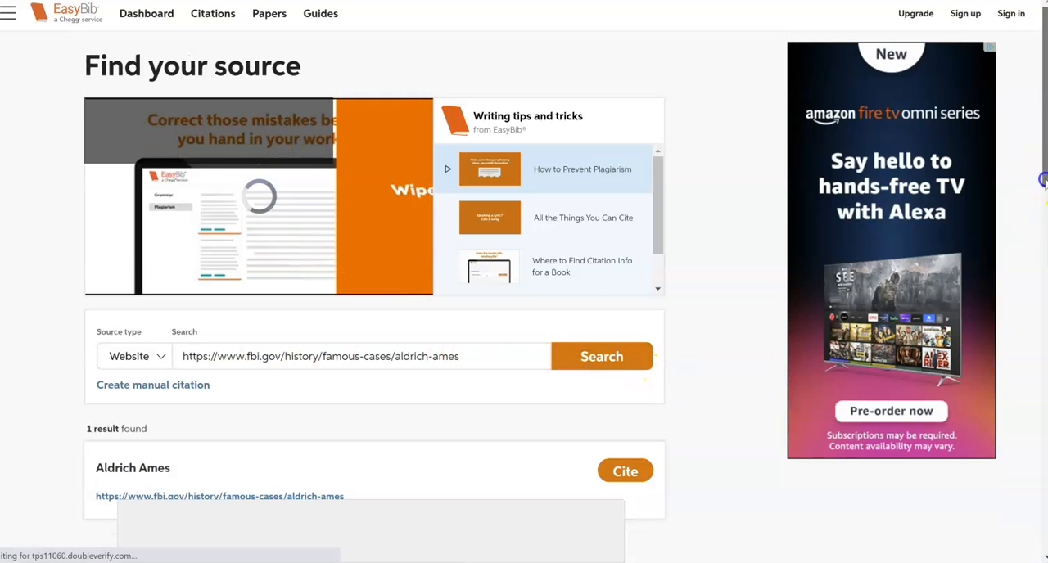
scroll(1043, 180, down, 2)
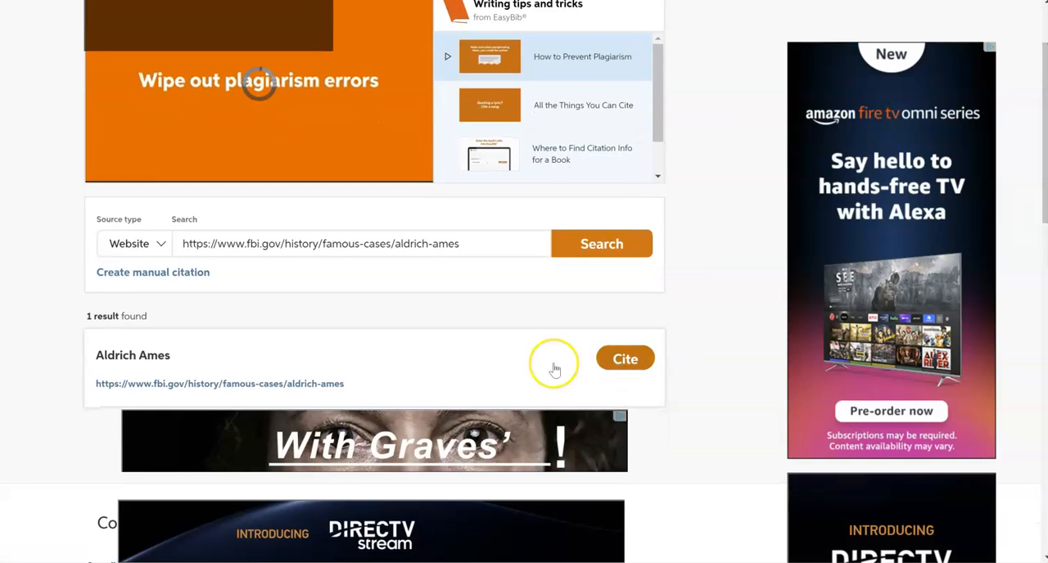
click(630, 360)
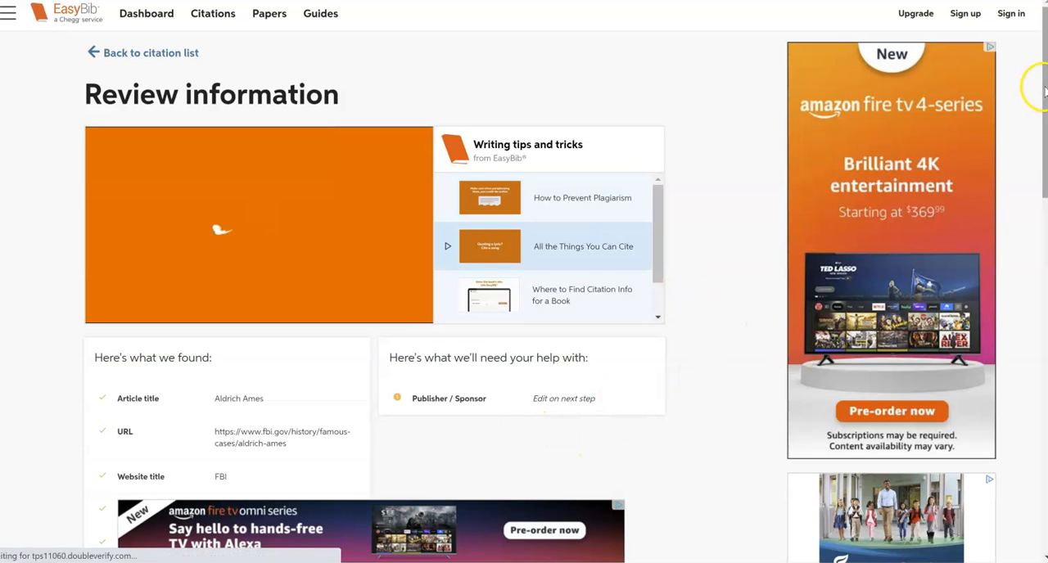
Continue from the source review to the website details and complete the Aldrich Ames citation.
drag(1045, 93, 1041, 158)
click(434, 403)
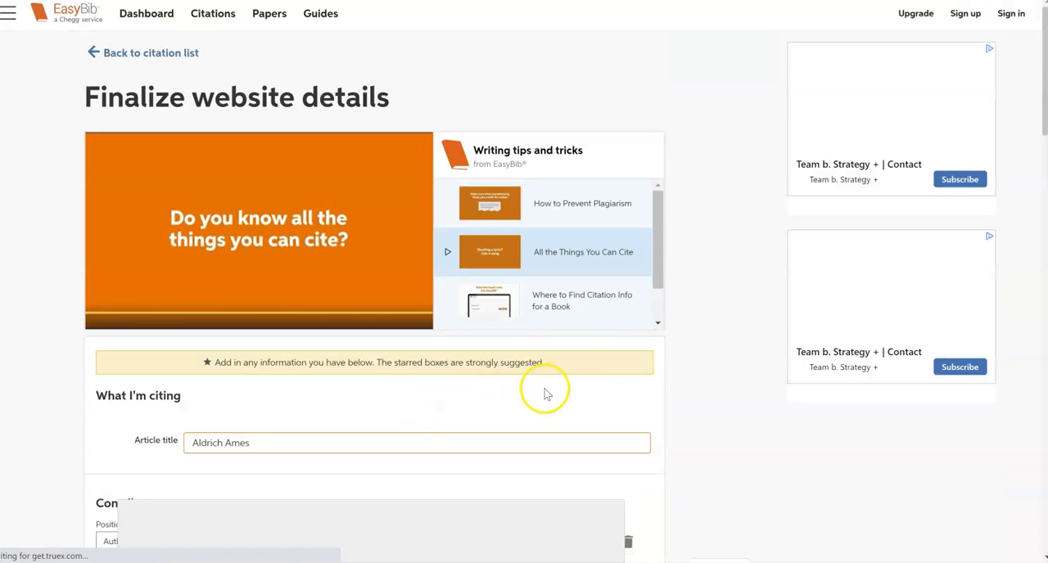
drag(1042, 123, 1025, 243)
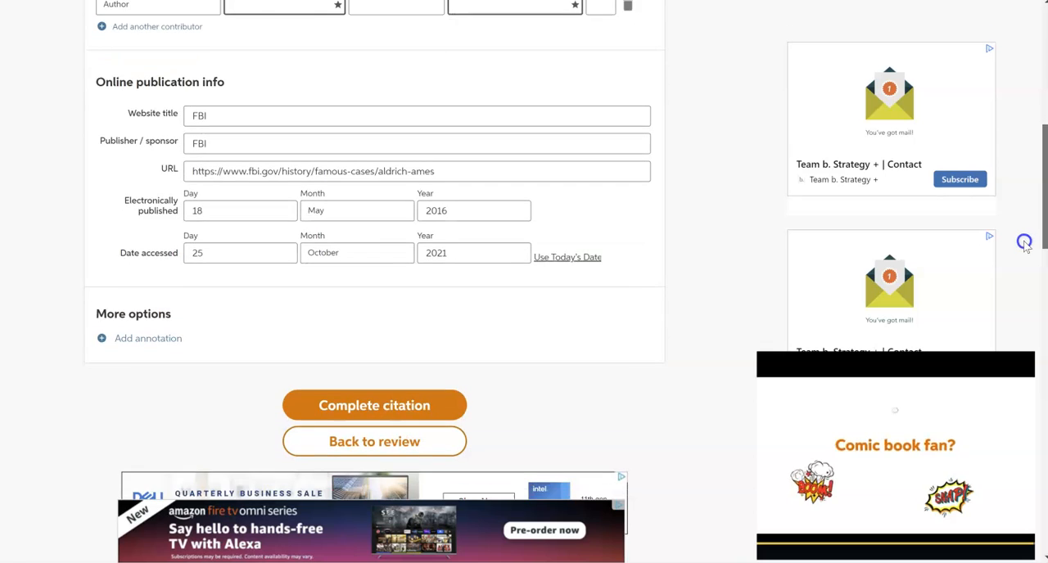
click(360, 404)
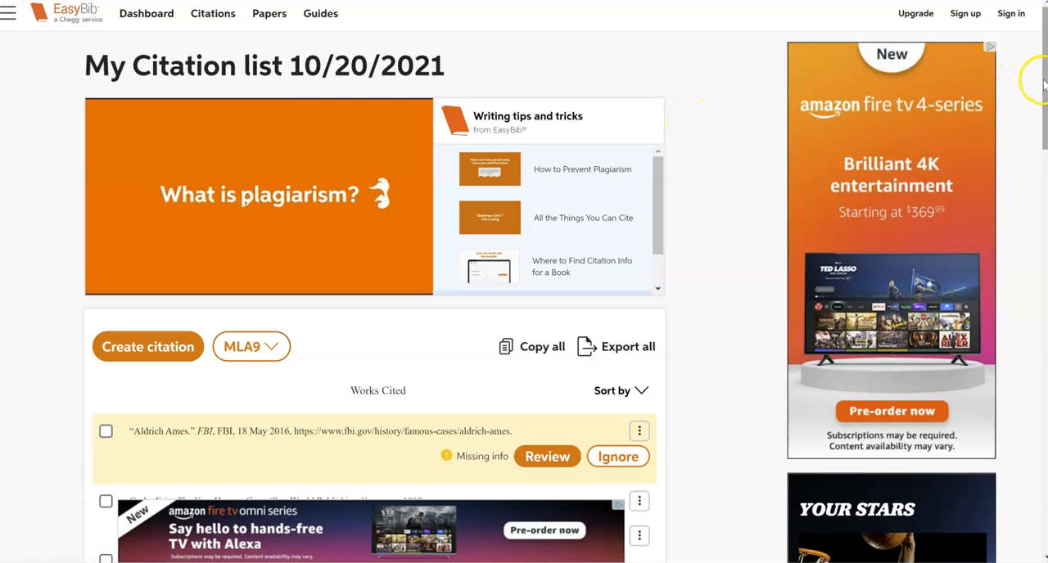
Copy the Aldrich Ames citation from the citation list.
mouse_move(1043, 82)
mouse_down()
mouse_move(1035, 116)
mouse_move(1038, 80)
mouse_up()
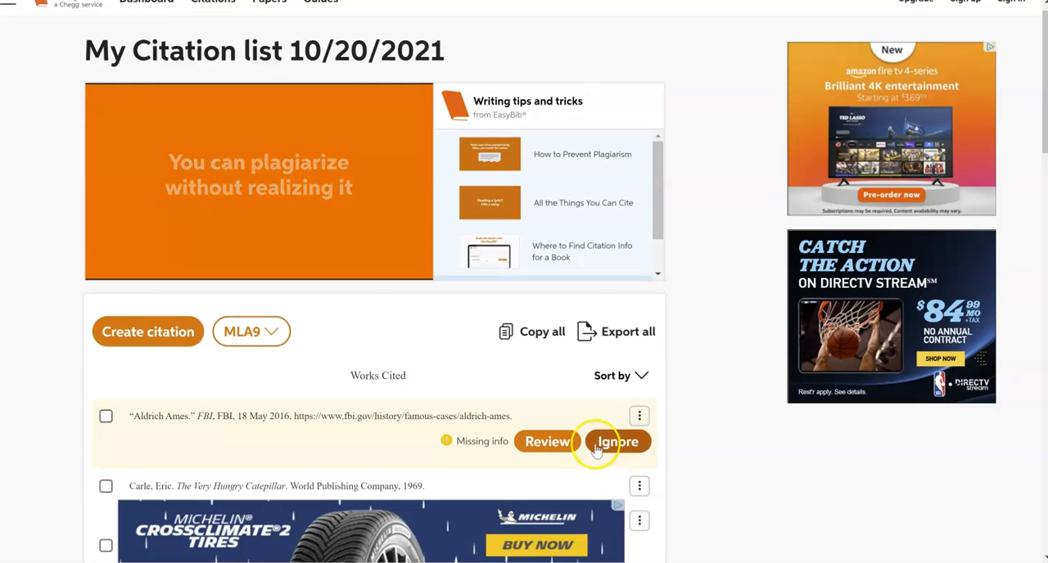
click(640, 416)
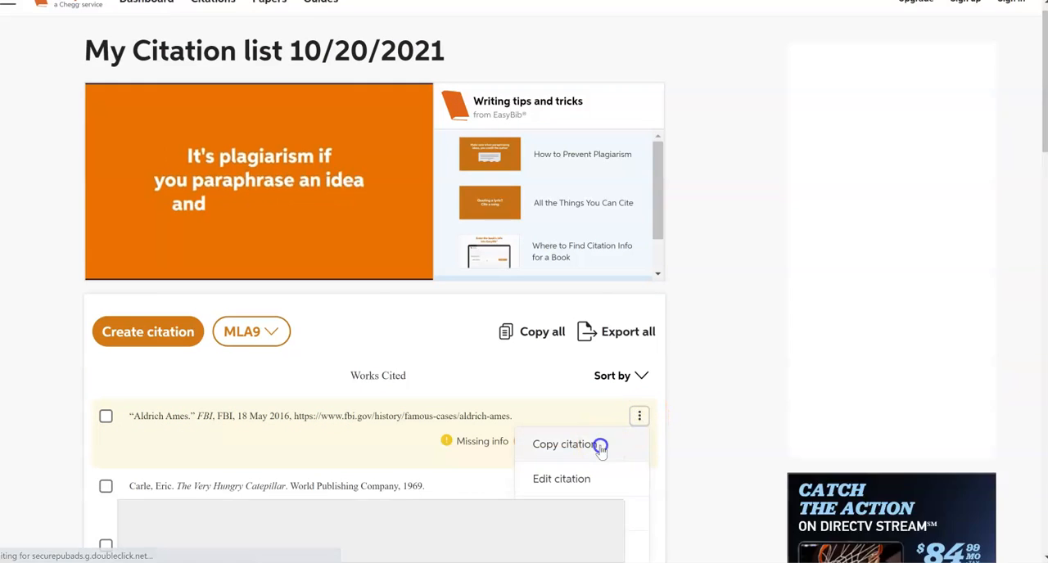
click(603, 447)
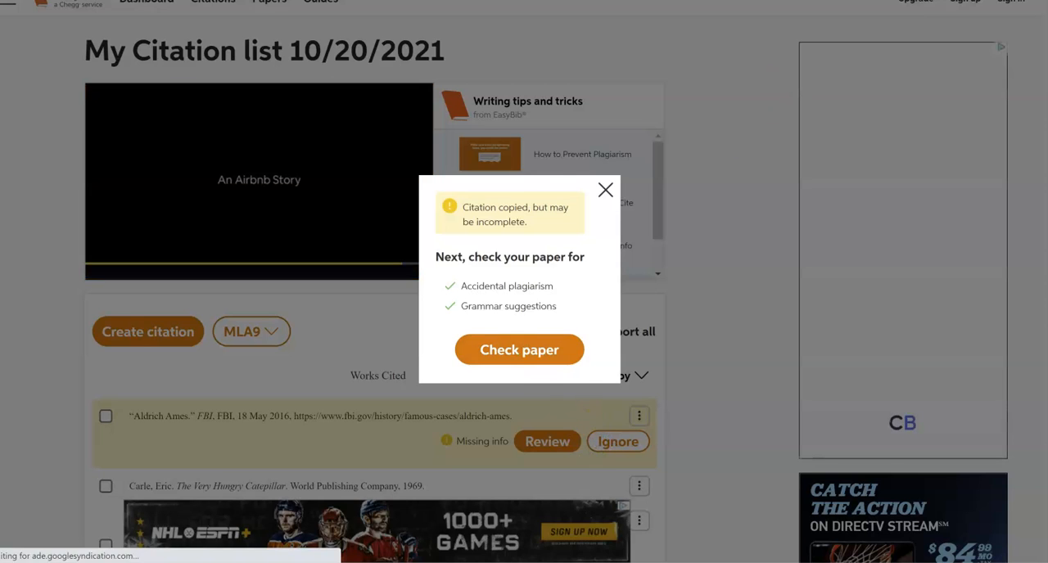
Switch to Google Docs and create a blank document.
key(ctrl+Tab)
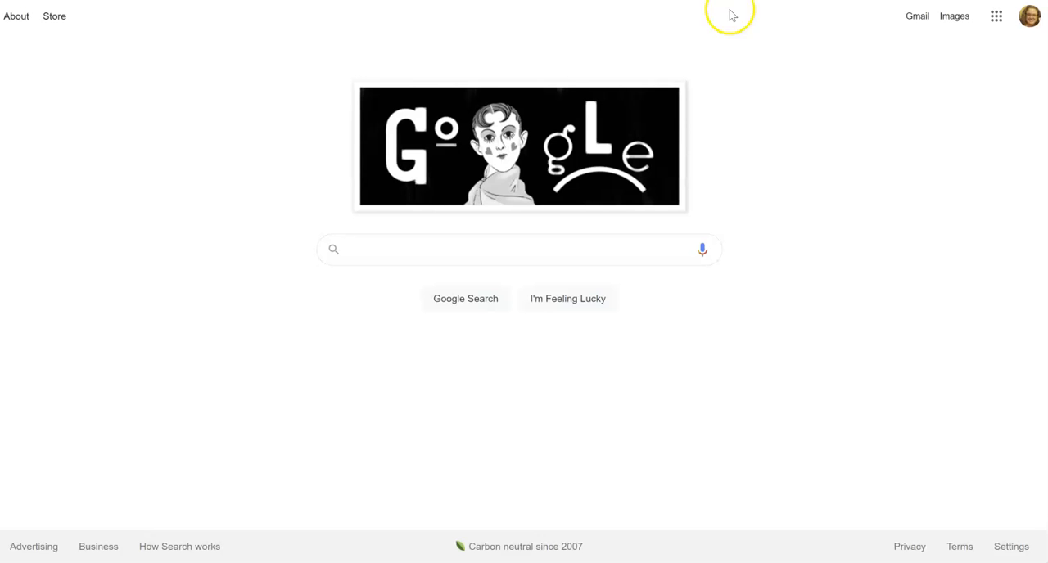
click(997, 16)
click(874, 210)
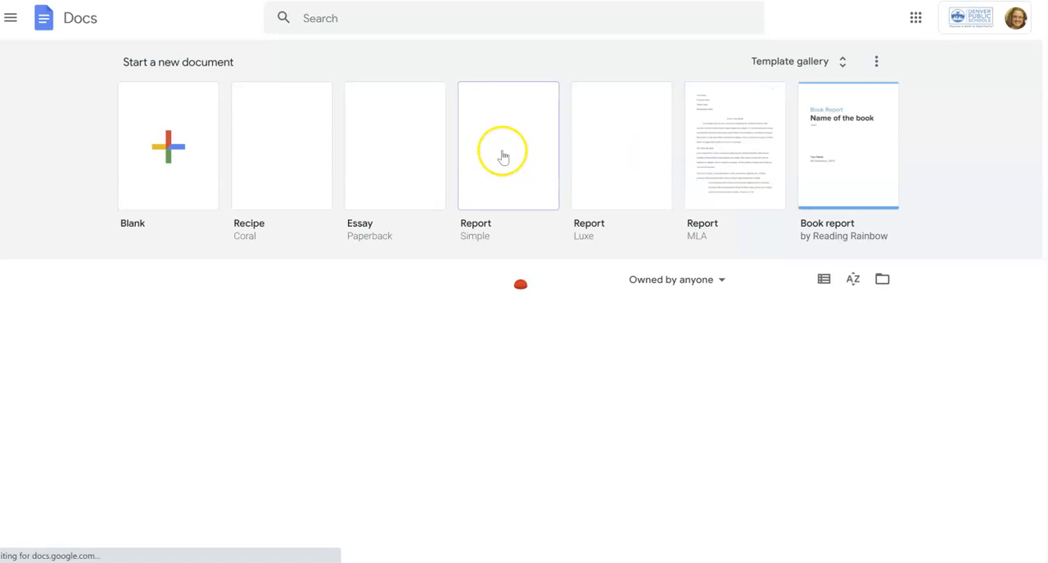
click(164, 150)
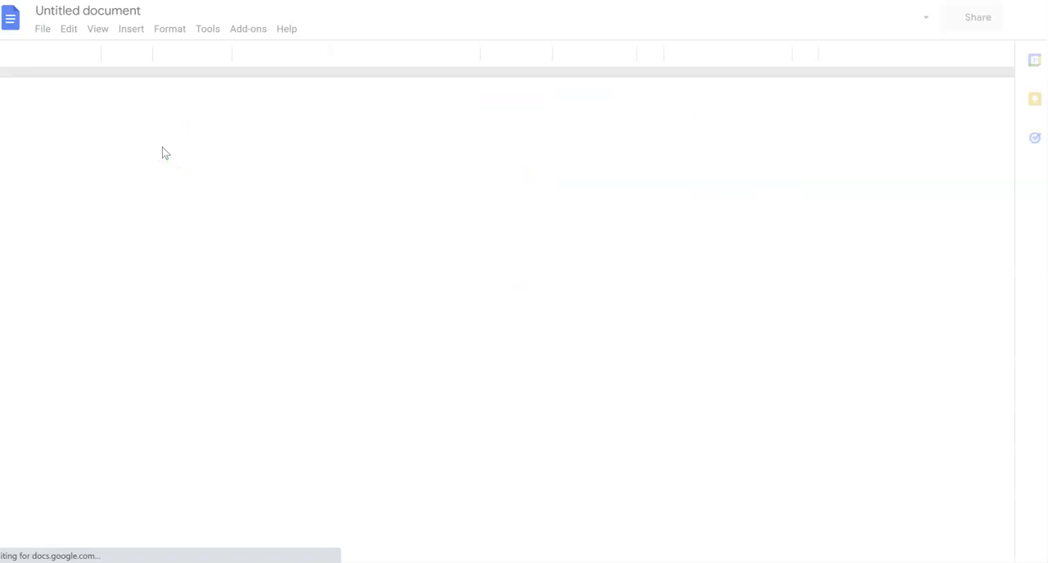
Rename the document with the writer's last name followed by _Period1_WorksCited_MA1.
click(118, 11)
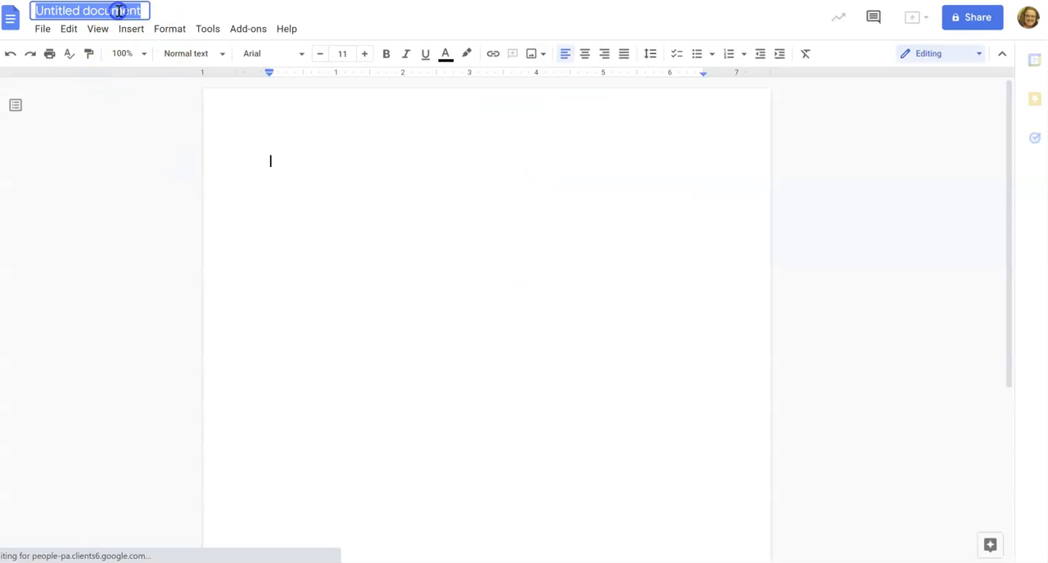
text(Lewallen_Period1_WorksCited_MA1)
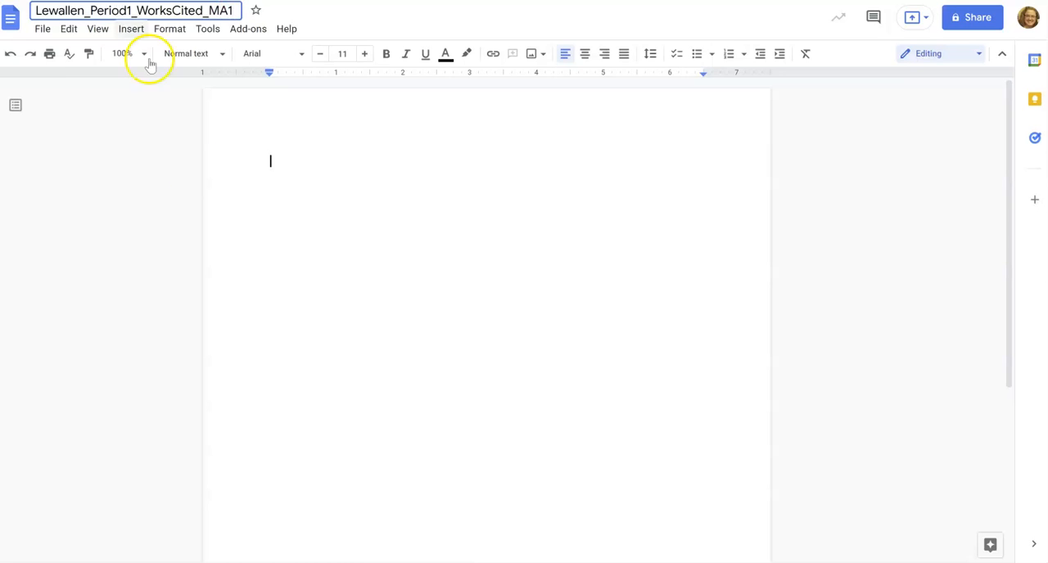
click(344, 173)
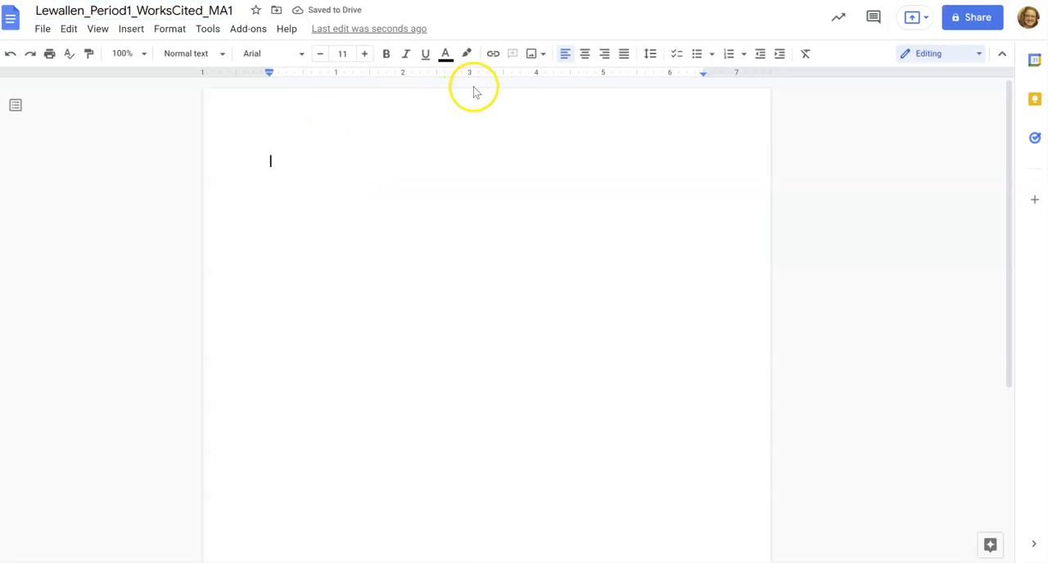
Add the centred heading "Works Cited (Bibliography)" at the start of the document and begin a new line.
click(586, 54)
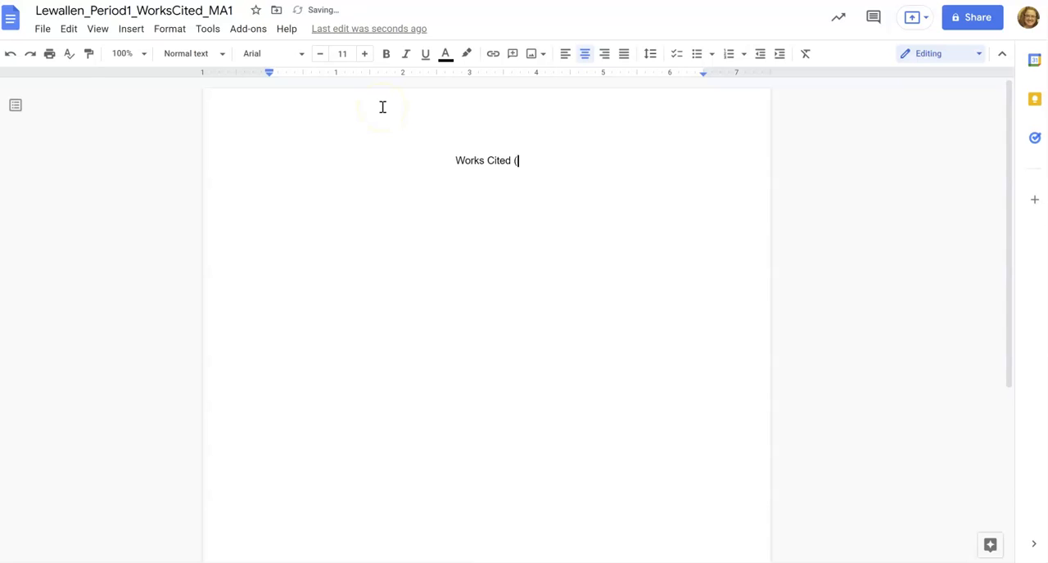
text(iography))
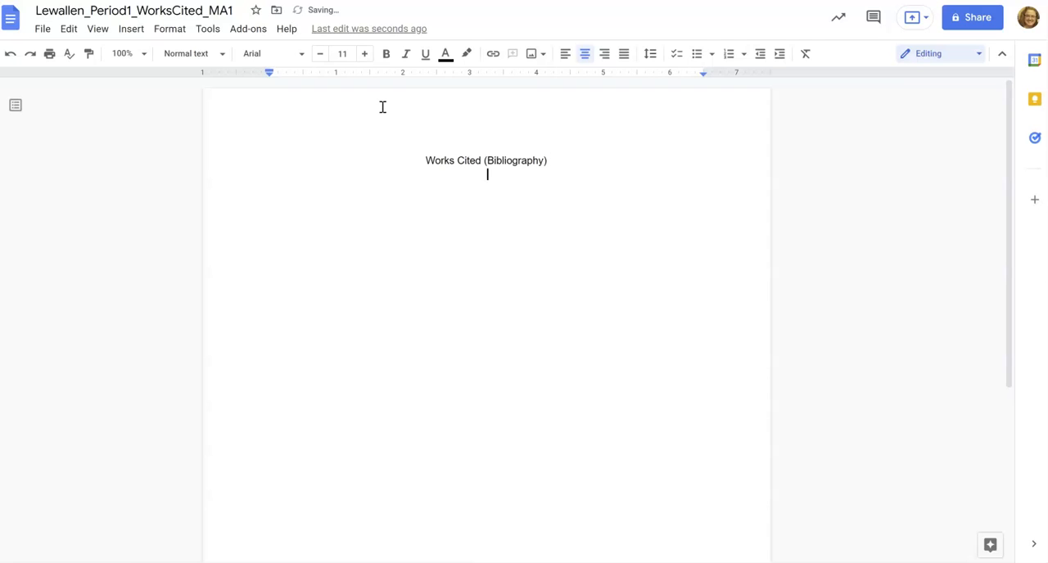
key(Return)
Paste the Aldrich Ames citation left-aligned below the heading and put its URL on an indented second line.
click(565, 54)
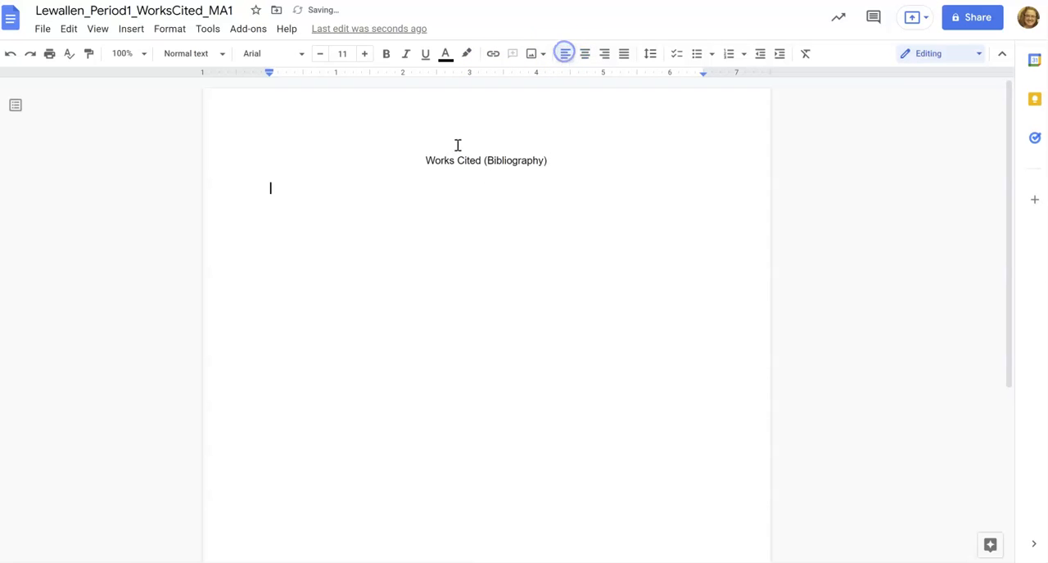
key(ctrl+v)
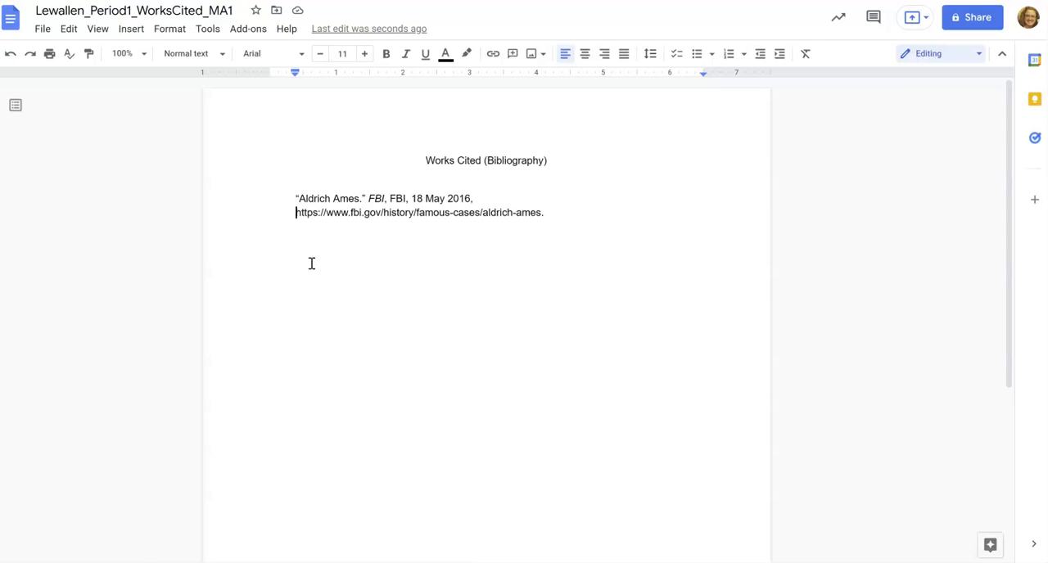
key(Return)
key(Tab)
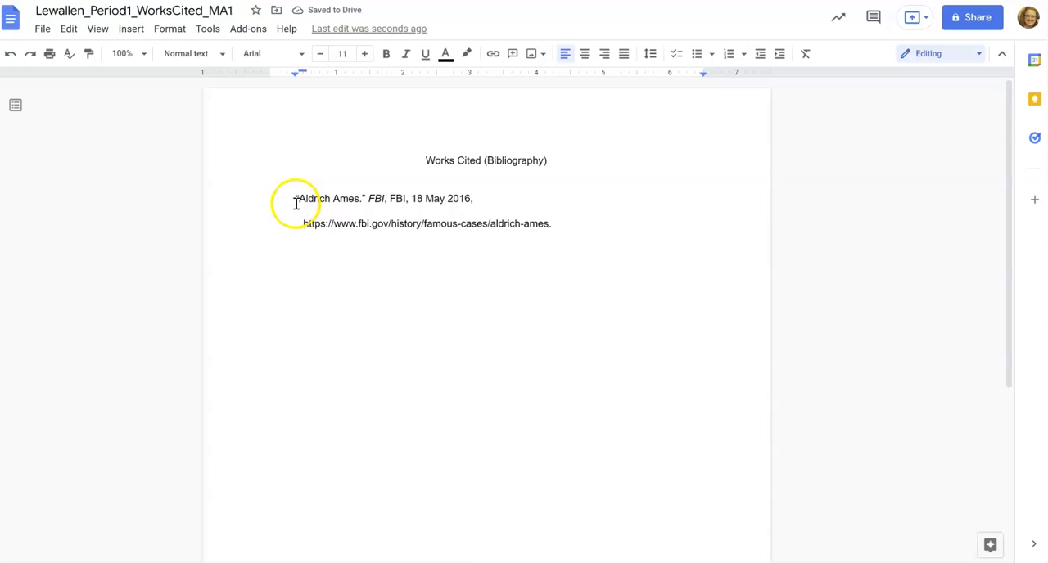
key(Tab)
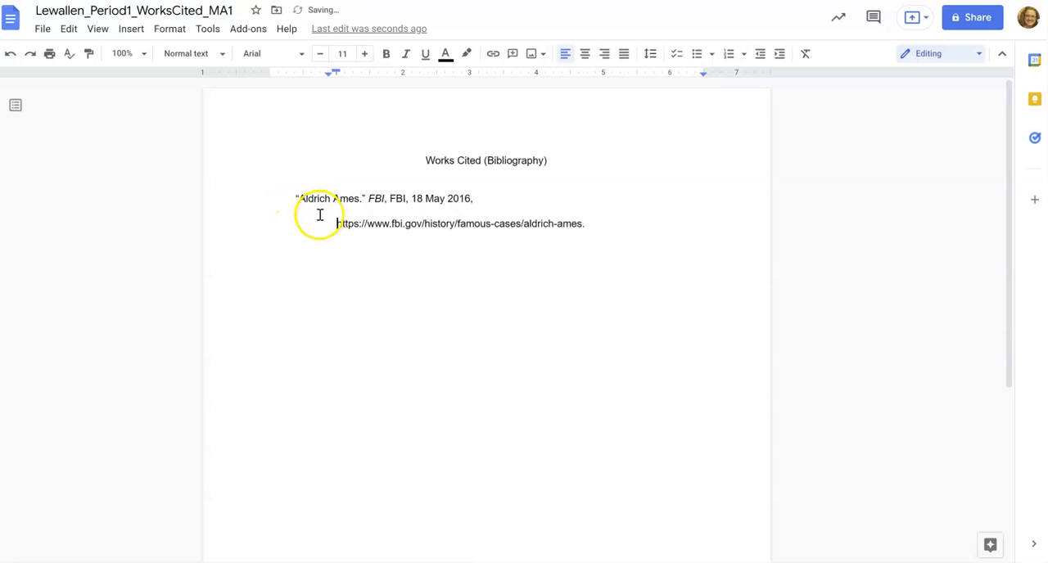
key(BackSpace)
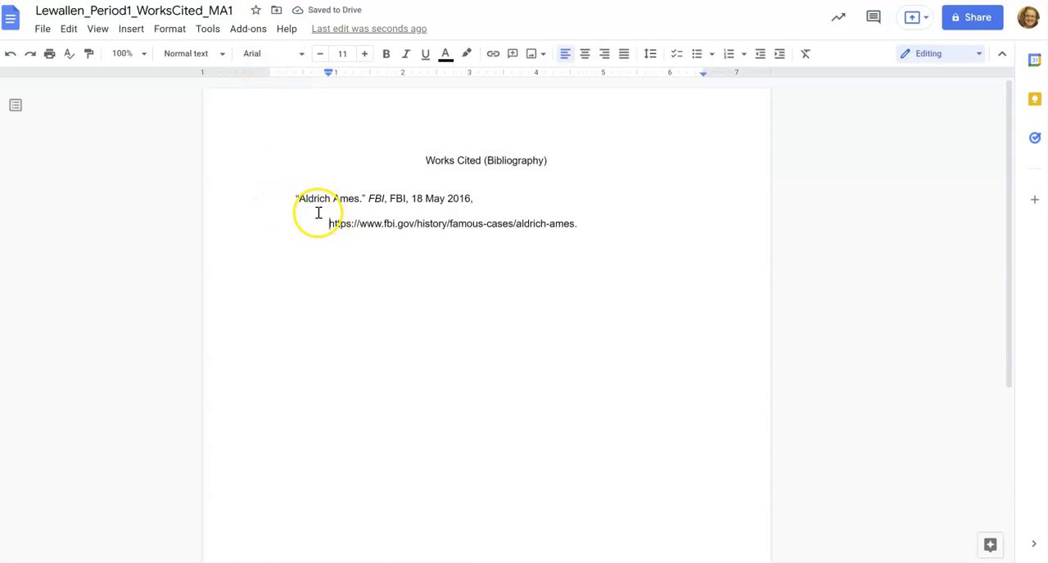
Set both citation lines to single spacing and remove the space before and after the paragraphs.
click(580, 224)
drag(580, 224, 278, 202)
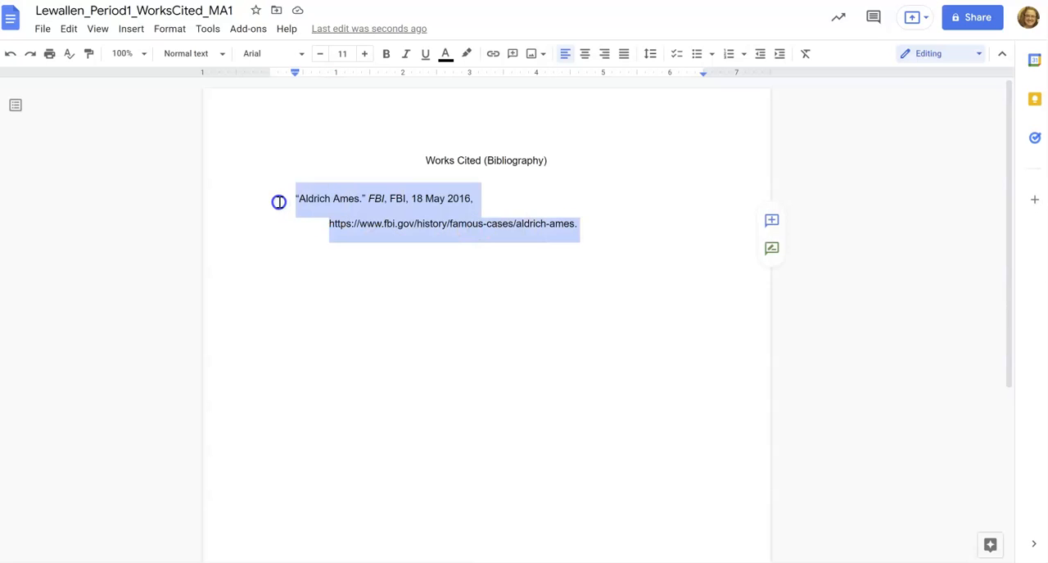
click(649, 55)
click(695, 77)
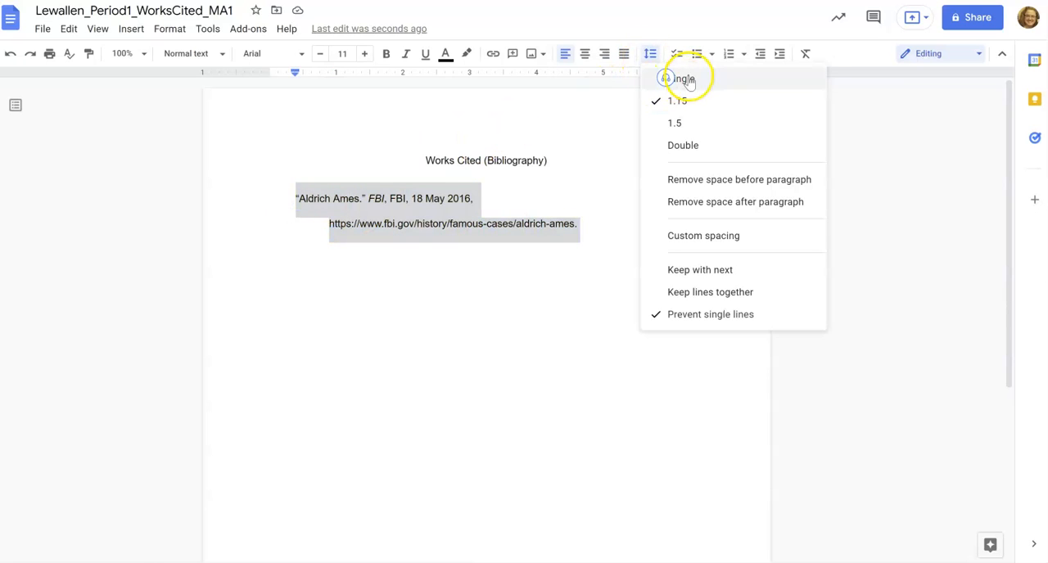
click(649, 53)
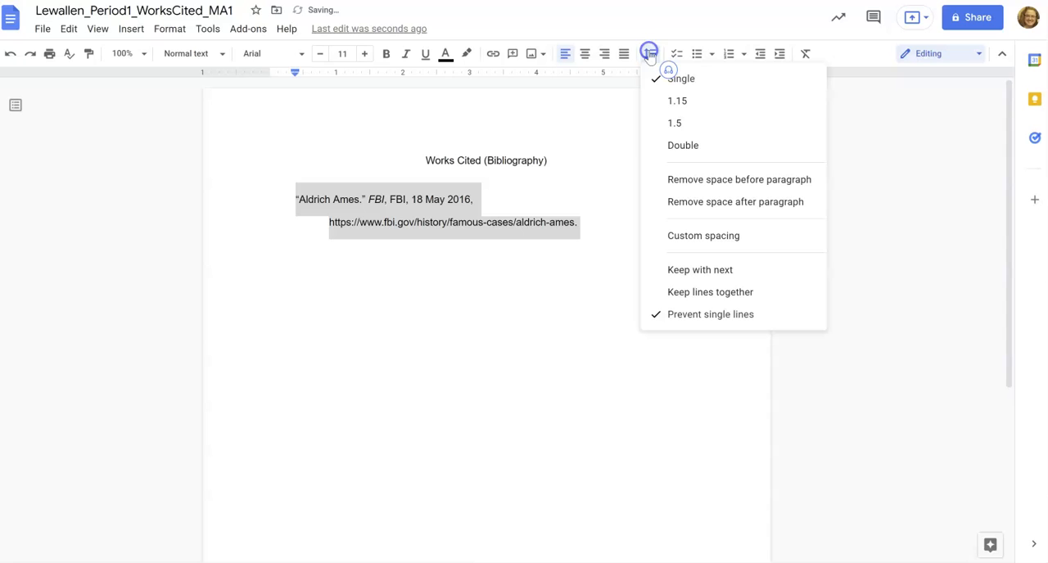
click(686, 202)
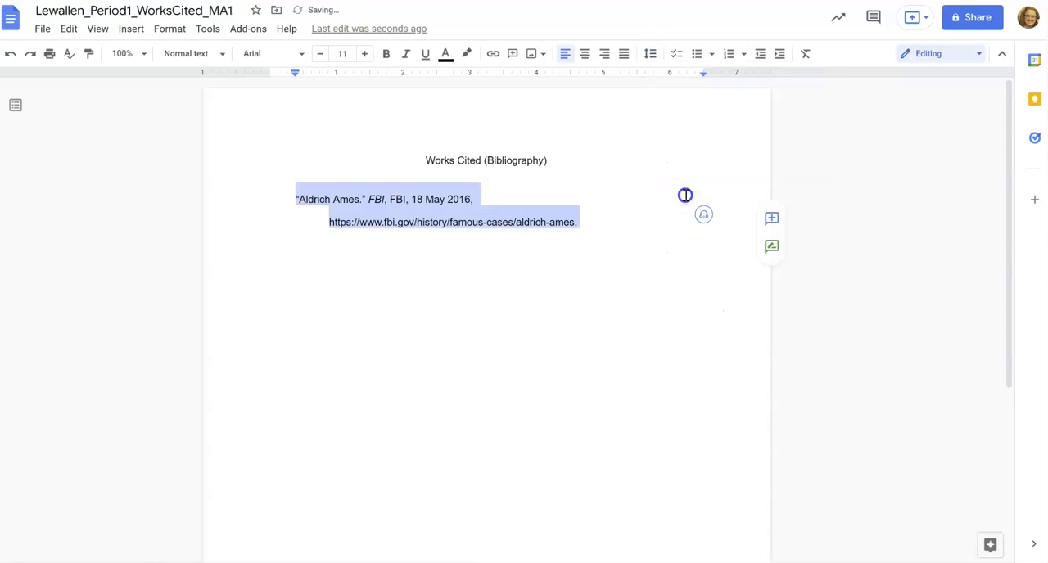
click(653, 57)
click(679, 175)
click(634, 154)
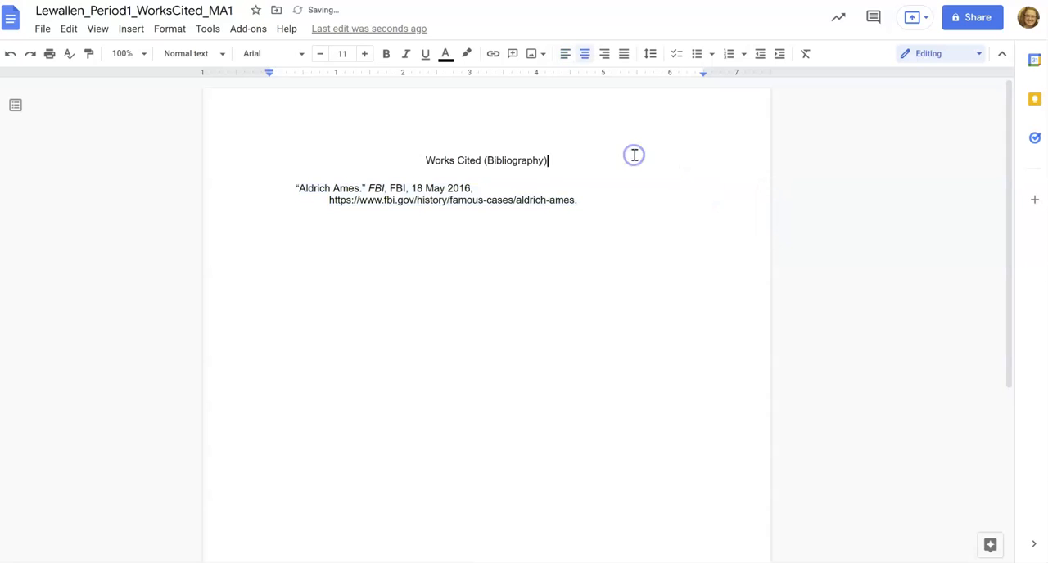
Copy the URL of the New York Times article on Aldrich Ames, switch to EasyBib and dismiss its plagiarism-check prompts.
click(591, 202)
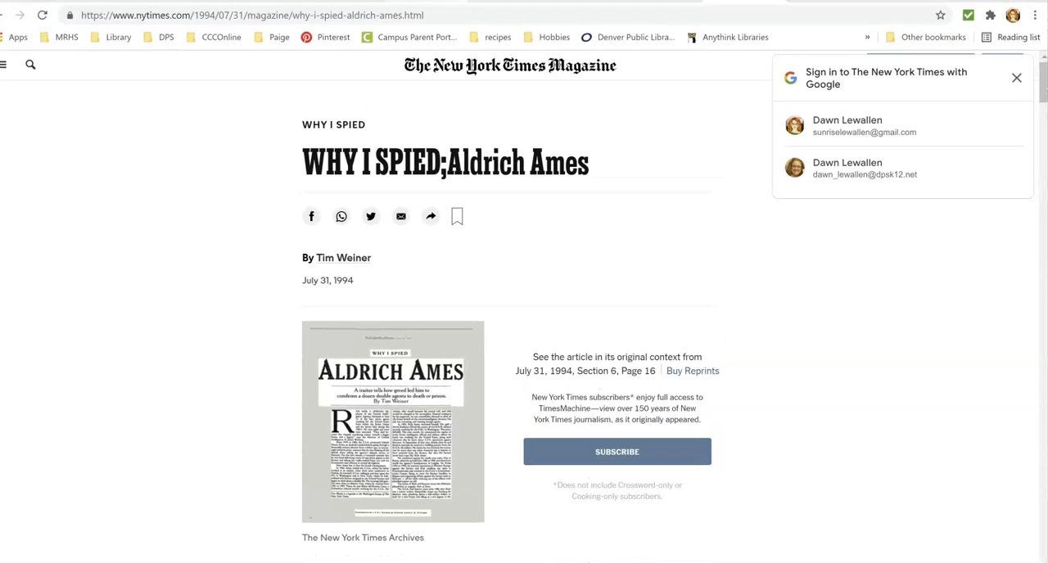
click(410, 16)
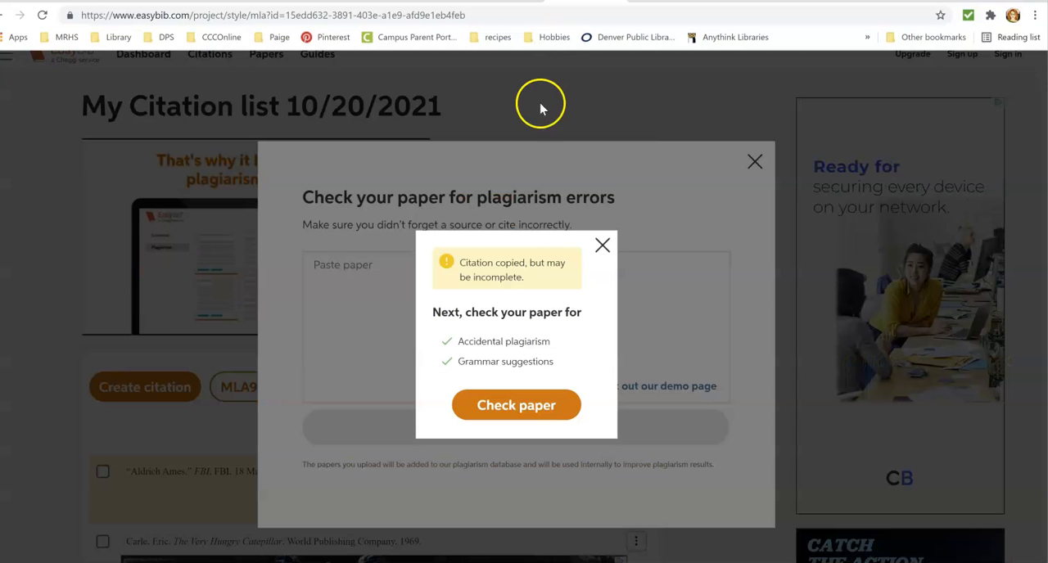
click(600, 247)
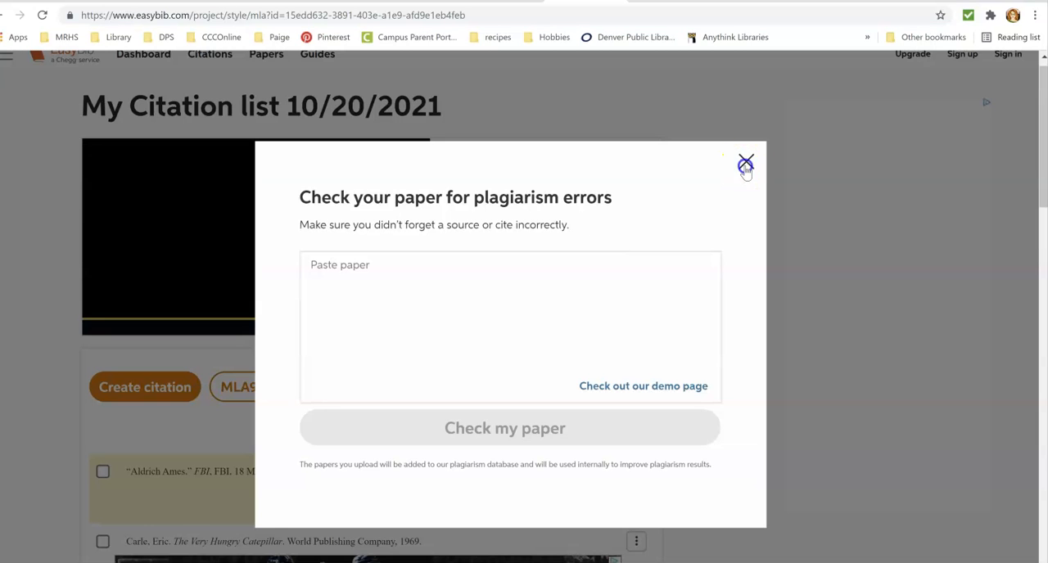
click(749, 163)
Start a new website citation and search for the source with the copied New York Times URL.
click(178, 388)
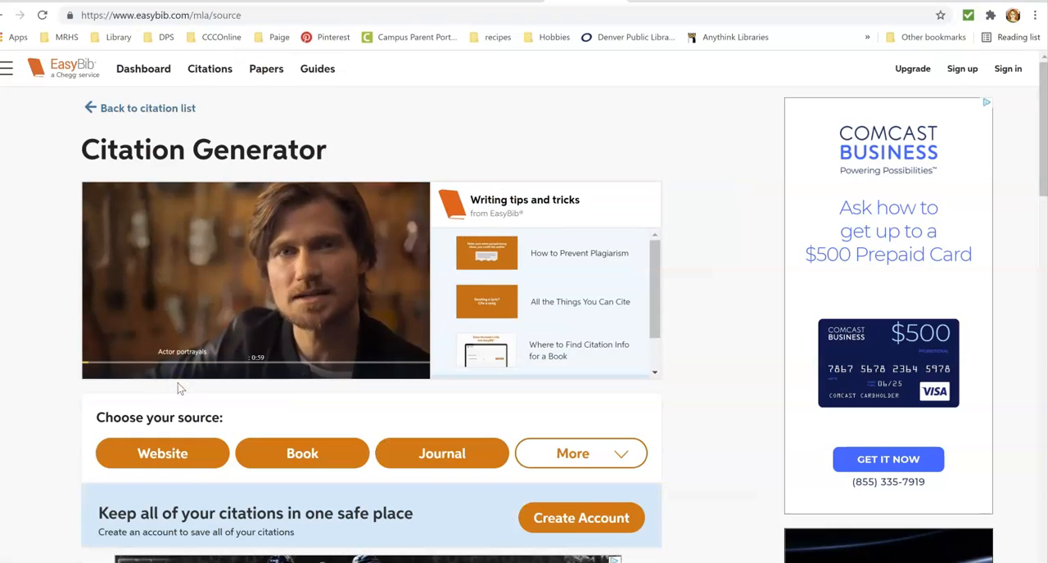
click(195, 454)
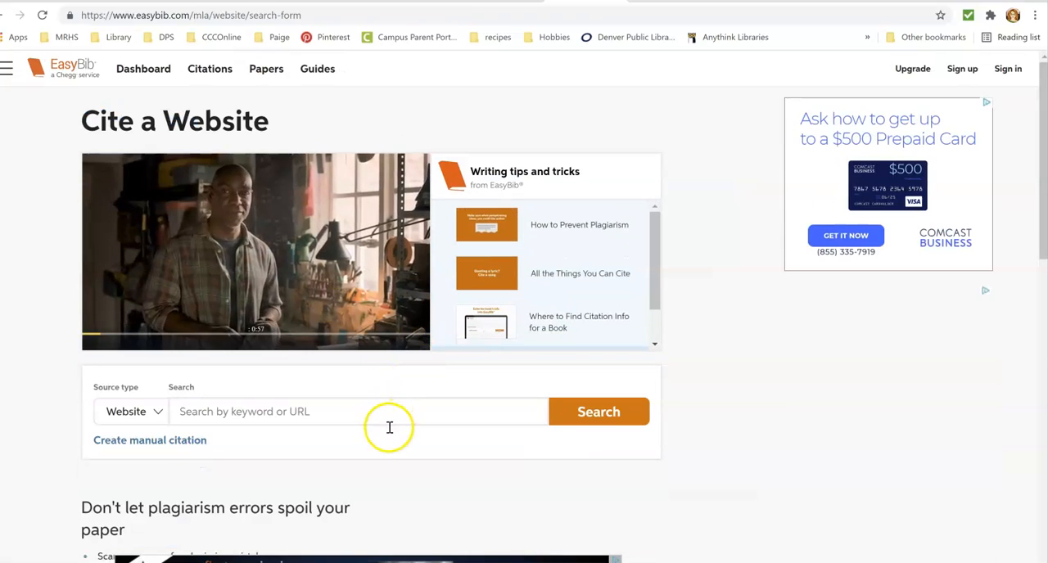
click(392, 413)
key(ctrl+v)
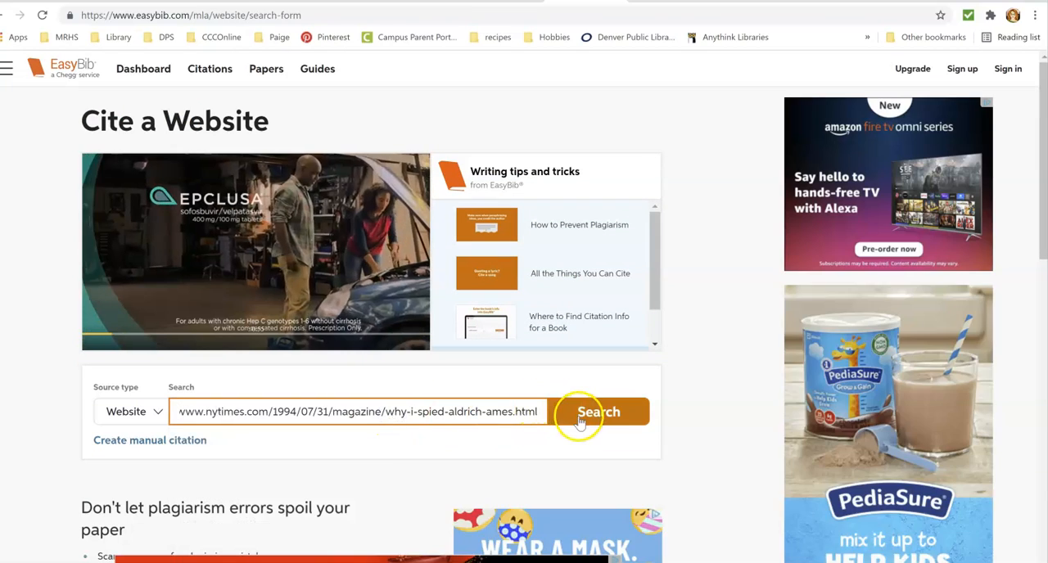
click(597, 404)
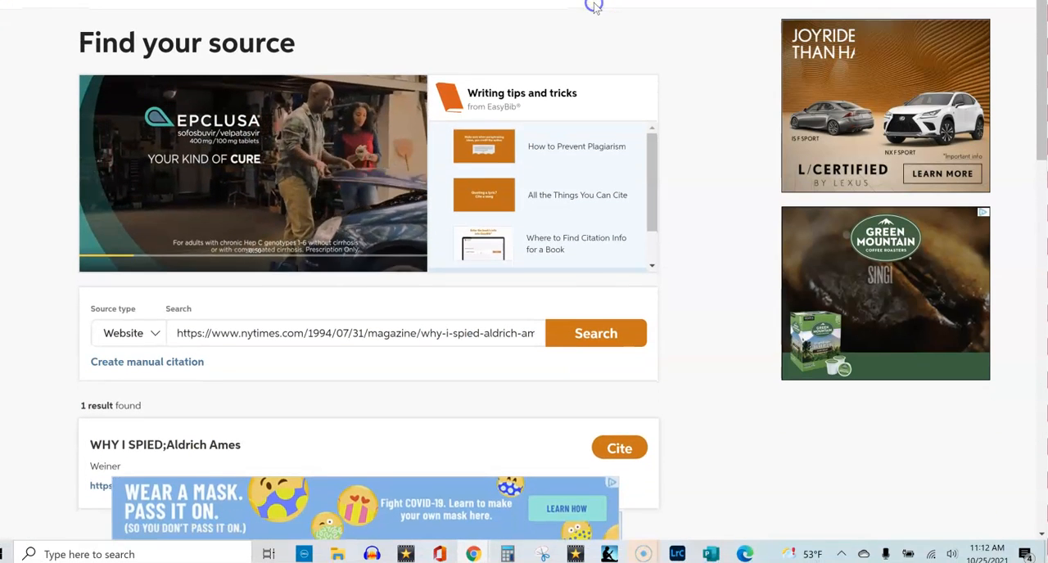
Cite the source "WHY I SPIED;Aldrich Ames", accept its reviewed information and add the completed citation to the list.
click(604, 449)
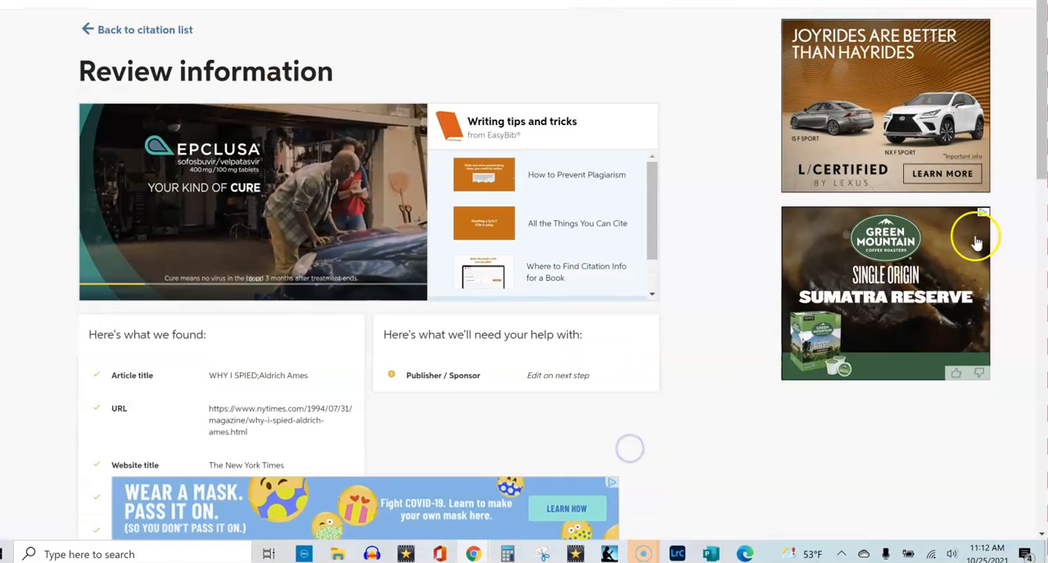
drag(1038, 135, 1038, 222)
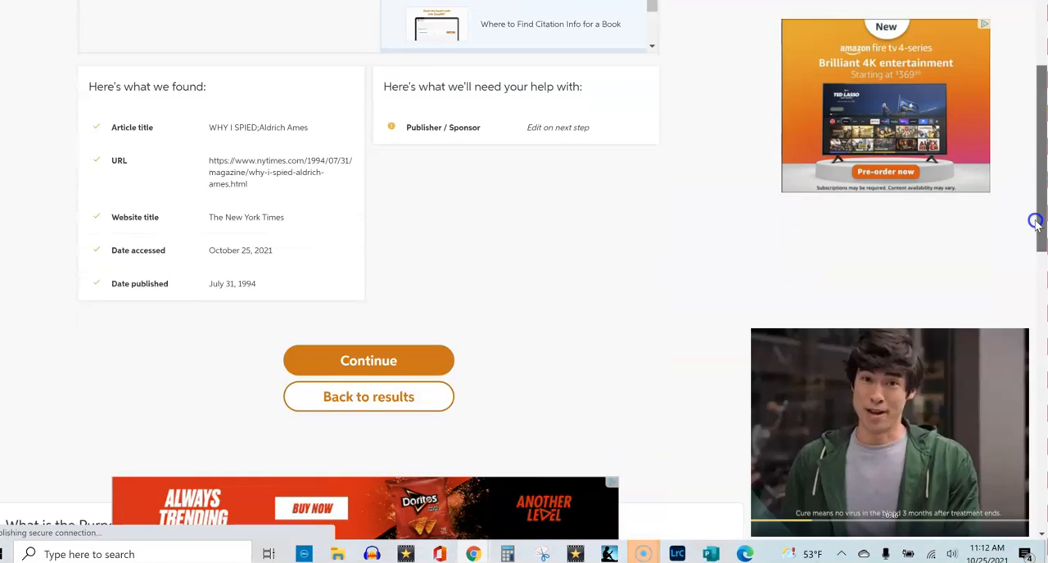
click(411, 357)
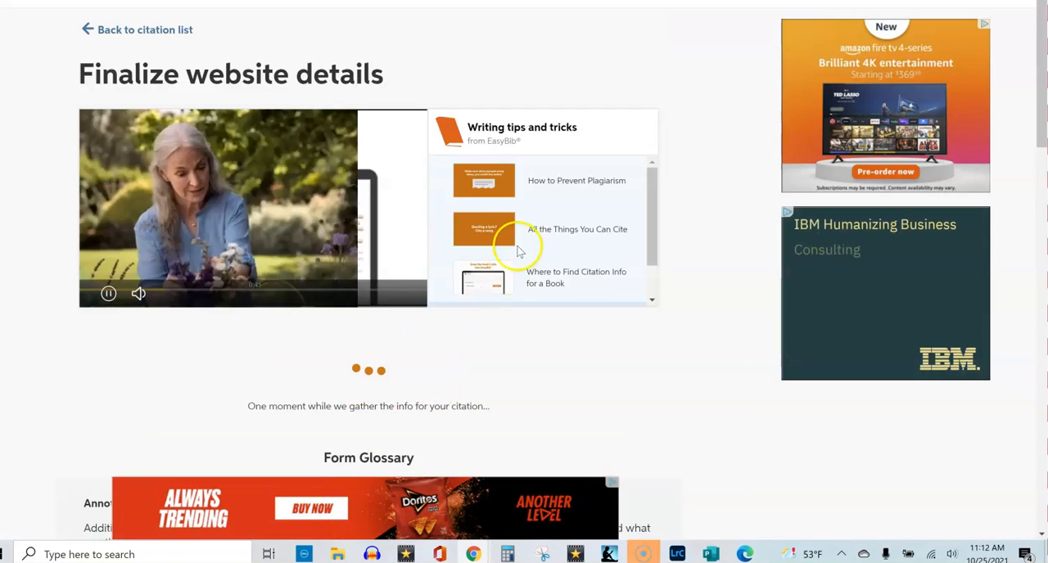
drag(1041, 64, 1022, 194)
click(416, 352)
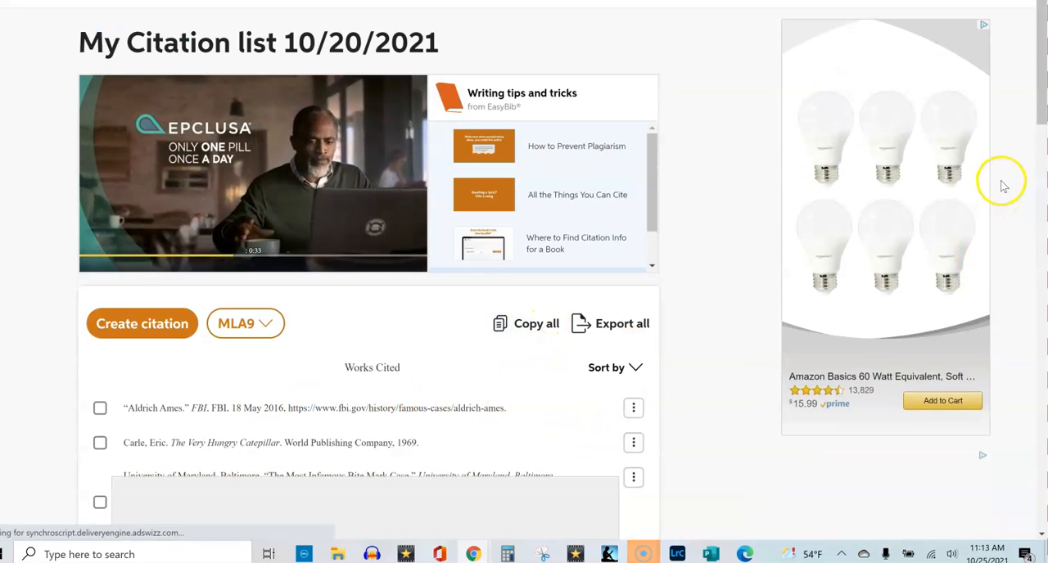
Copy the "Why I Spied;Aldrich Ames" citation and paste it below the FBI citation in the Google Docs works cited page.
scroll(1042, 115, down, 3)
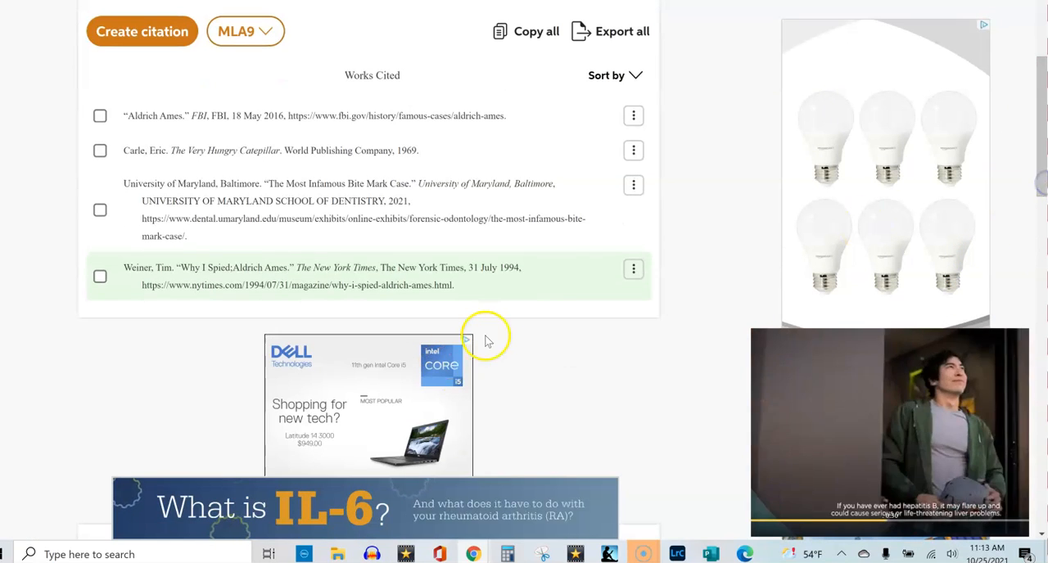
click(633, 270)
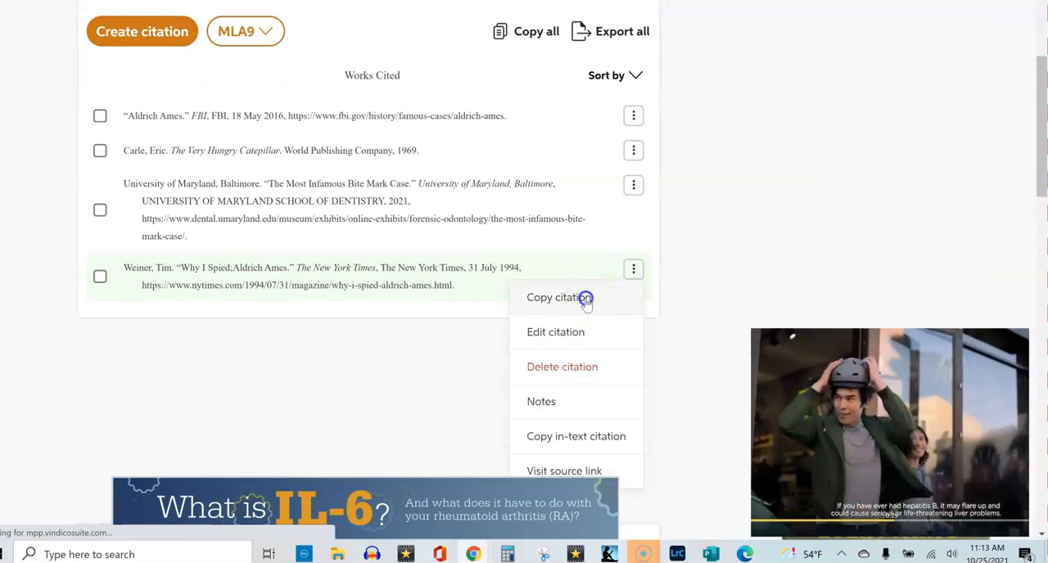
click(584, 297)
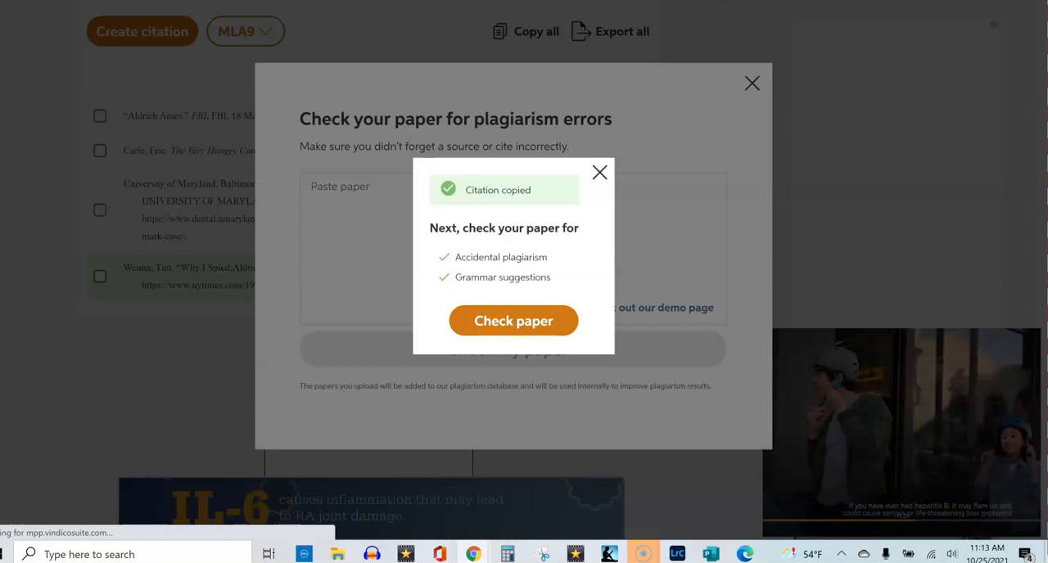
click(540, 1)
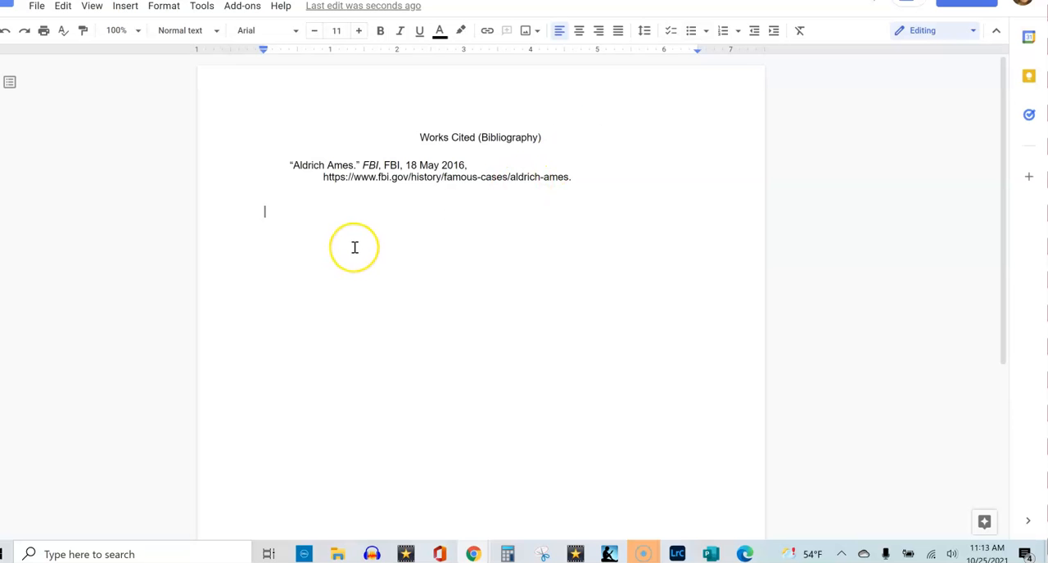
key(ctrl+v)
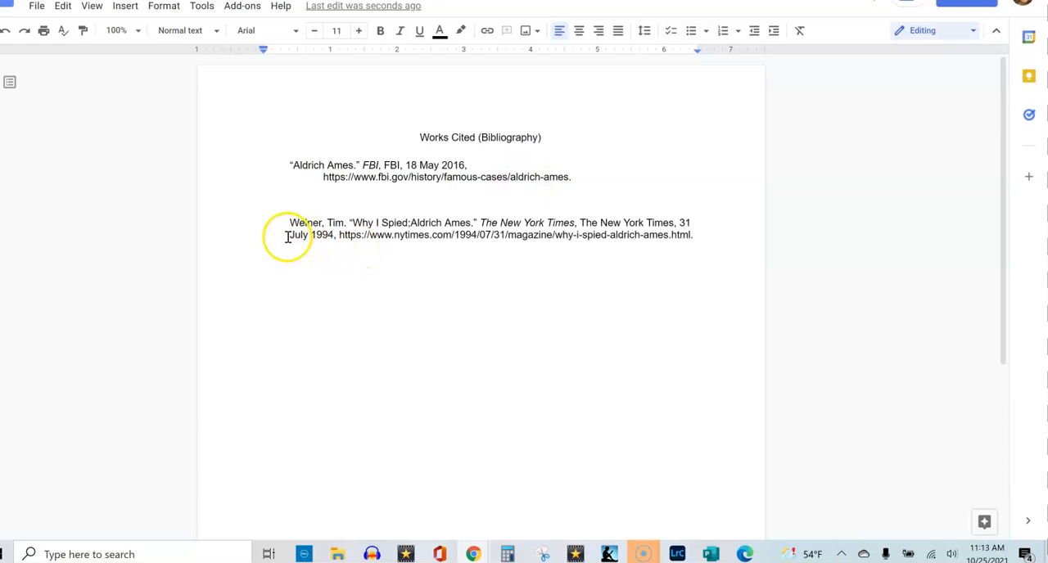
Break the New York Times citation before "July 1994" and indent that second line.
click(306, 246)
key(Return)
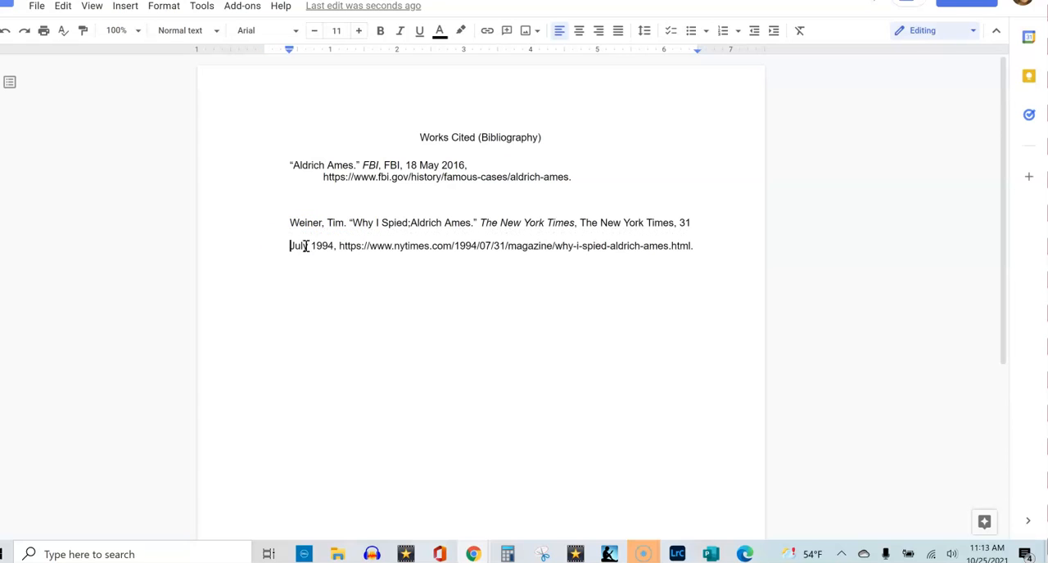
key(Tab)
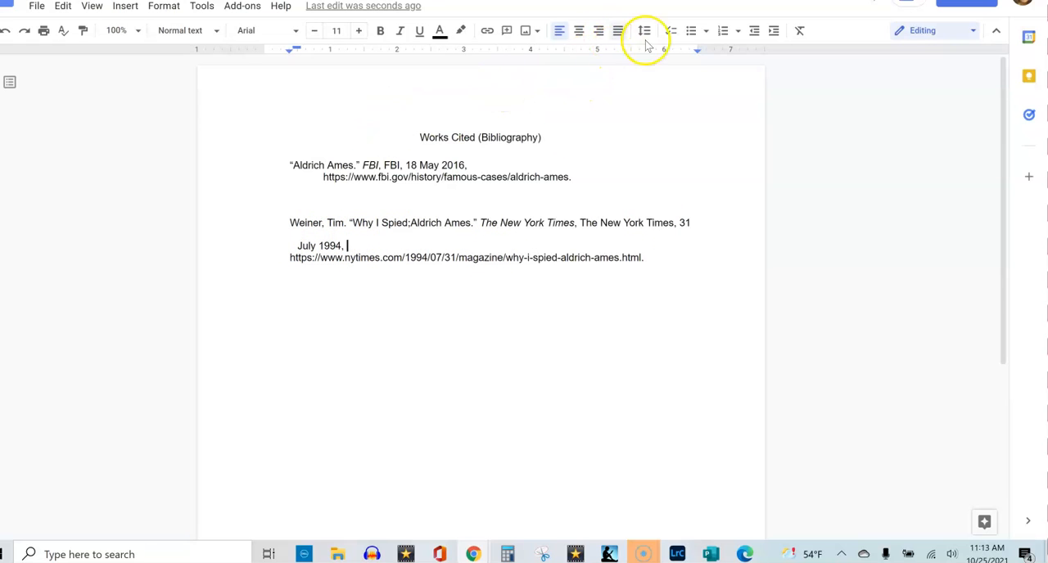
Set the document's left and right page margins to 0.8 inches.
click(39, 6)
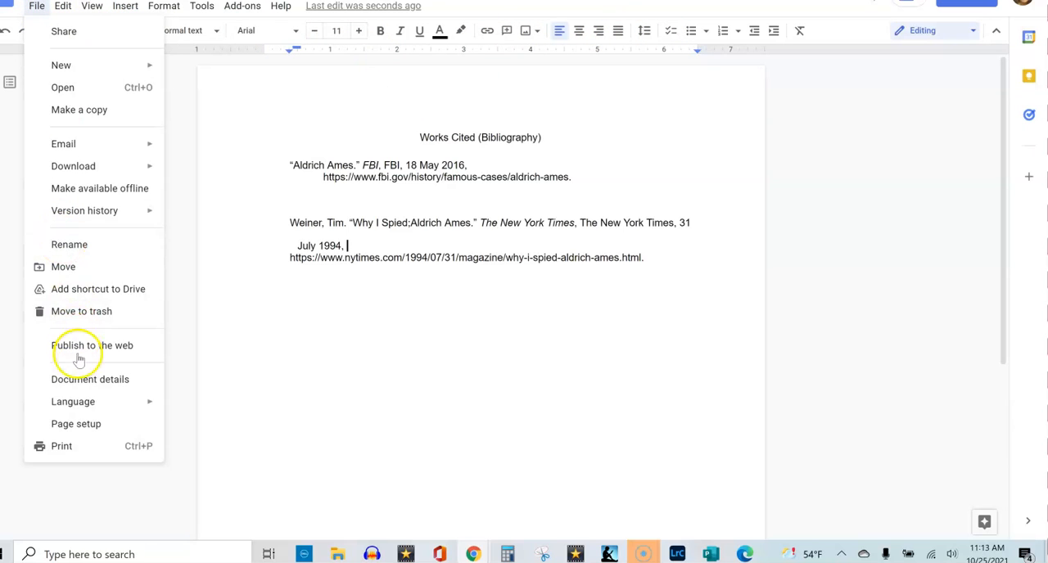
click(75, 423)
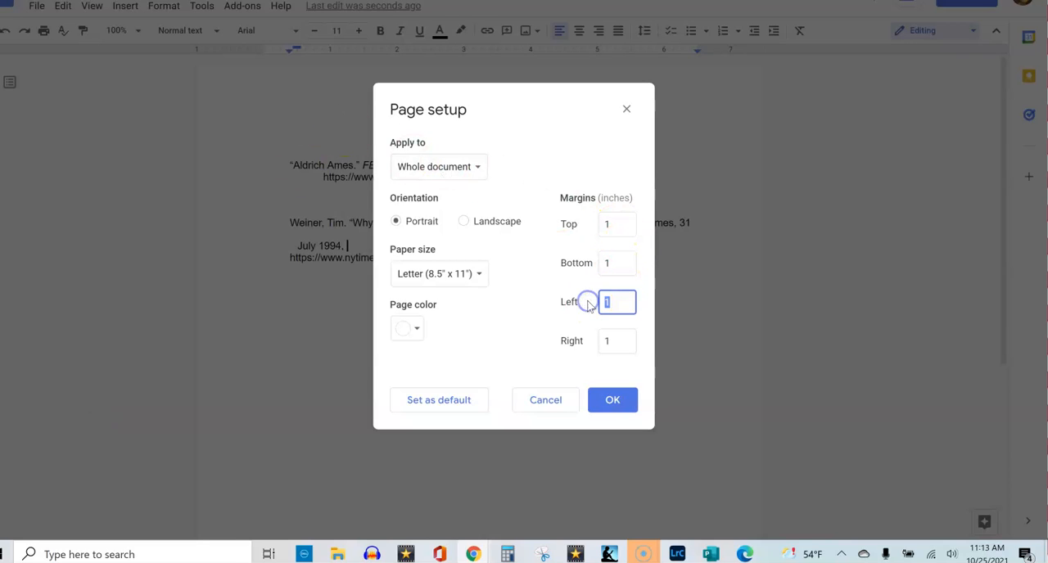
text(.8)
key(Return)
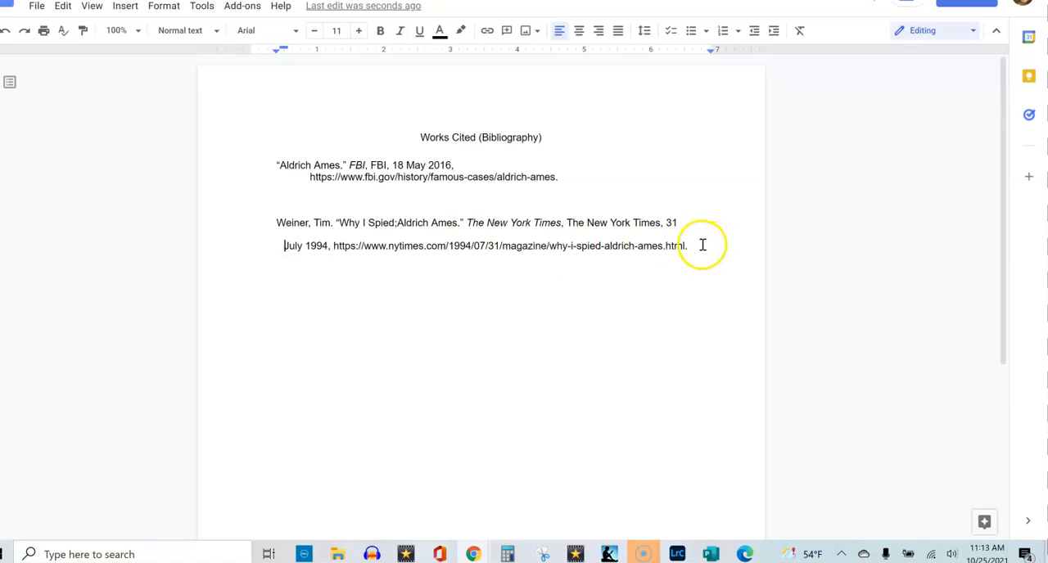
drag(707, 247, 250, 205)
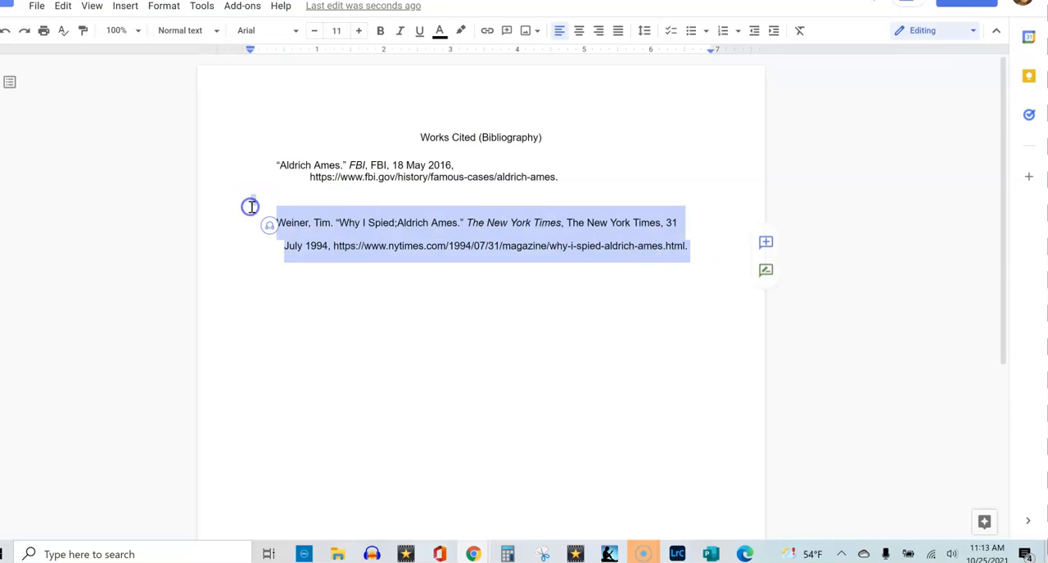
click(642, 34)
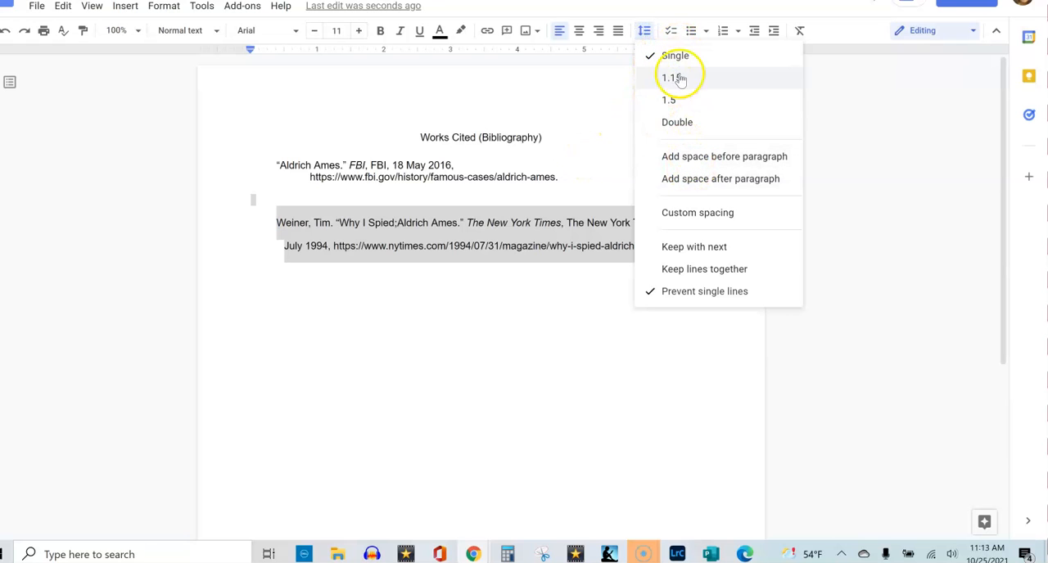
click(573, 152)
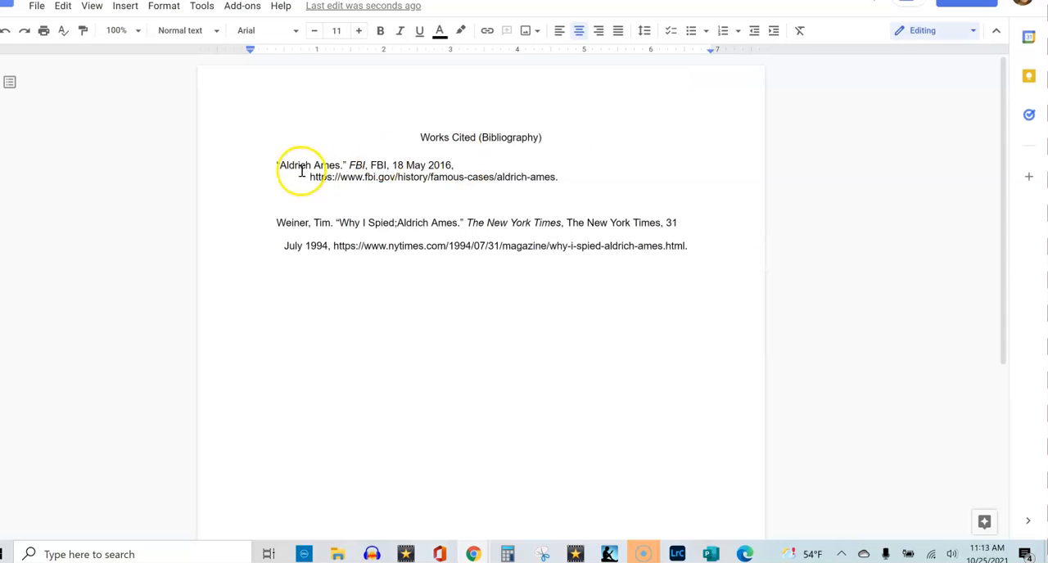
Remove the line break before the FBI citation's URL so the whole citation runs on one line.
click(263, 167)
click(474, 165)
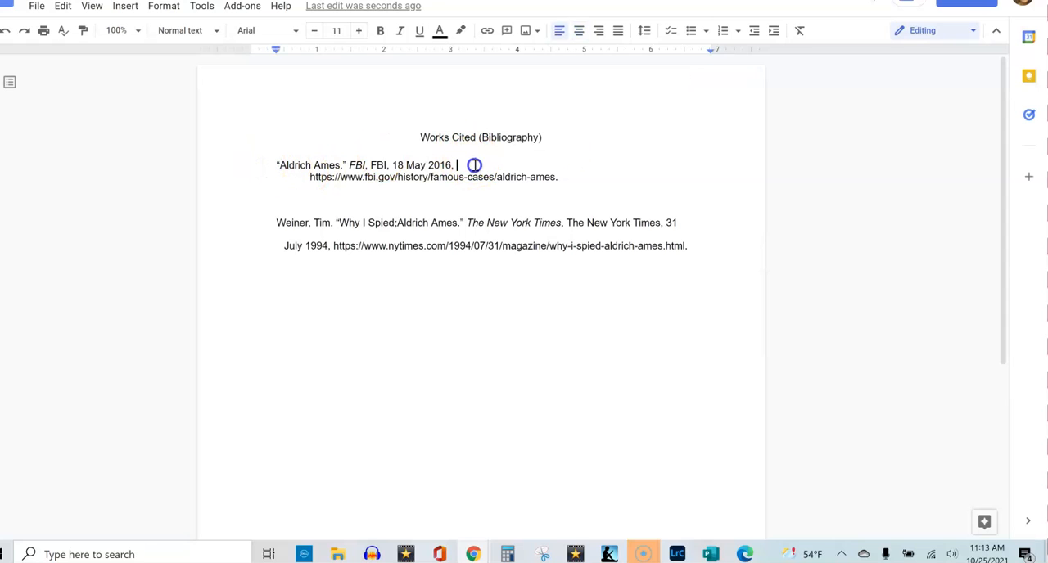
key(Delete)
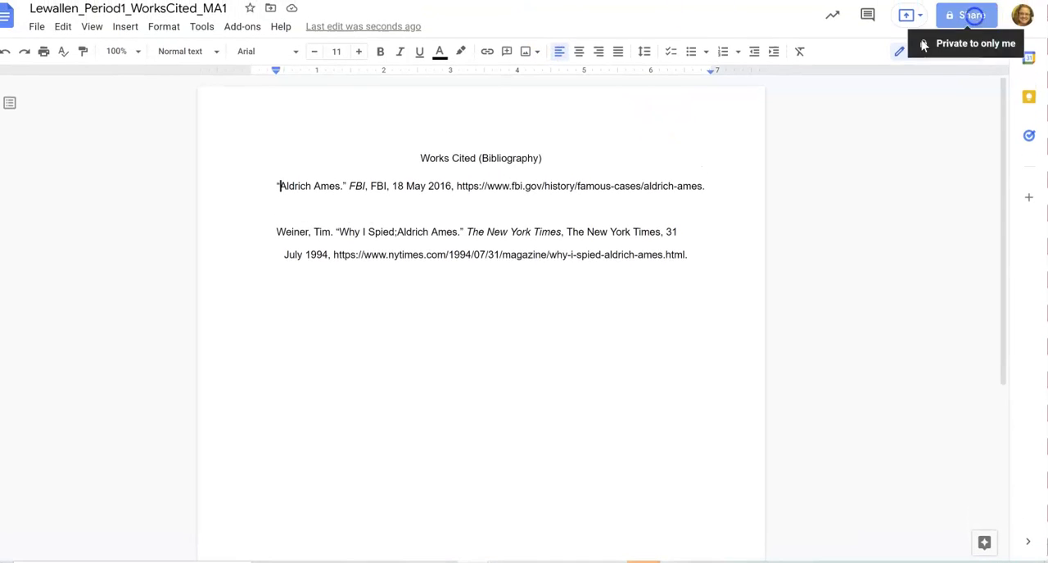
Try to share the document by entering the recipient's e-mail address, and close the sharing dialog without adding anyone.
click(990, 22)
click(458, 219)
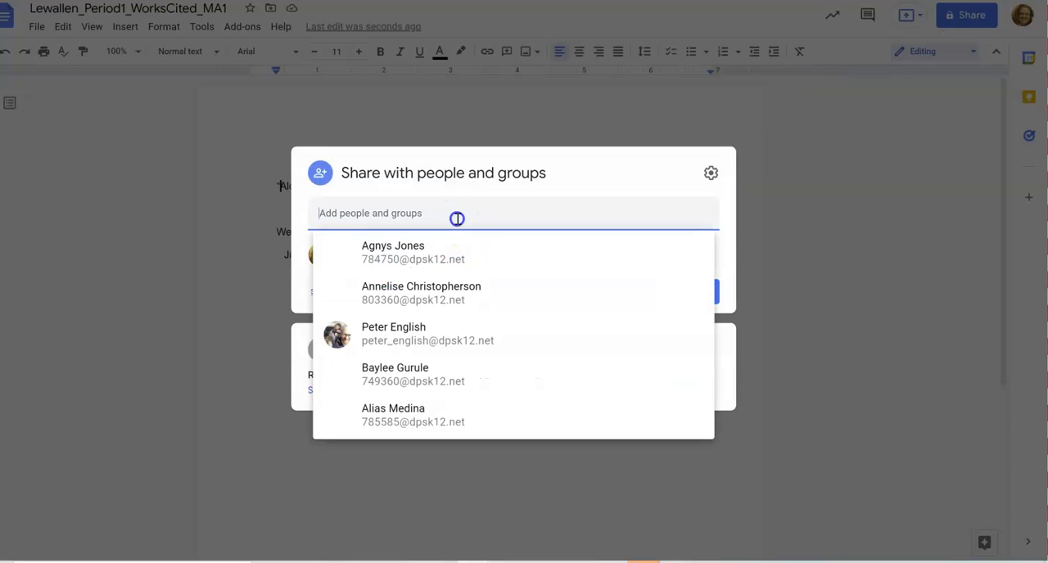
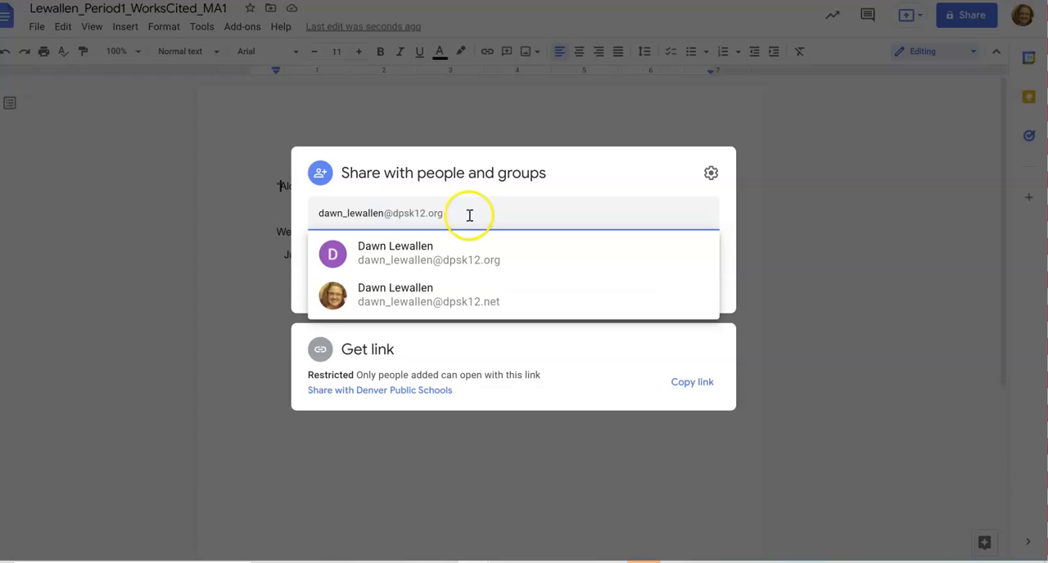
click(263, 157)
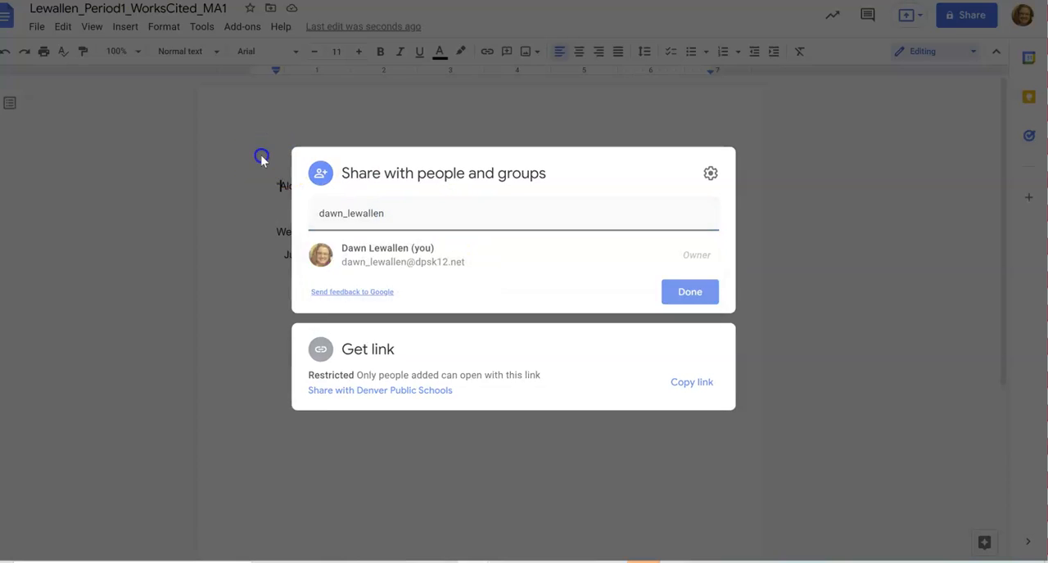
click(263, 157)
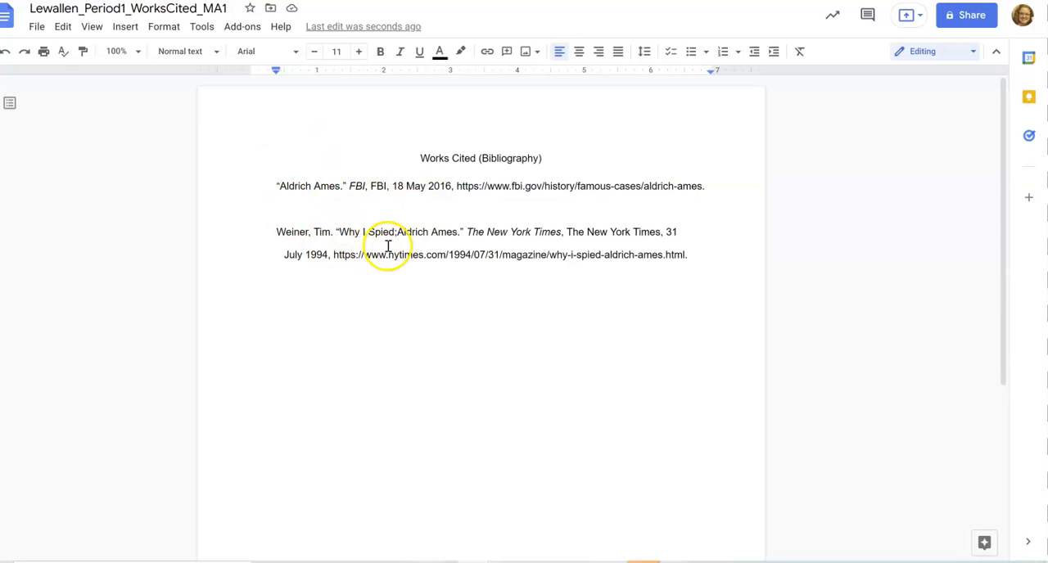